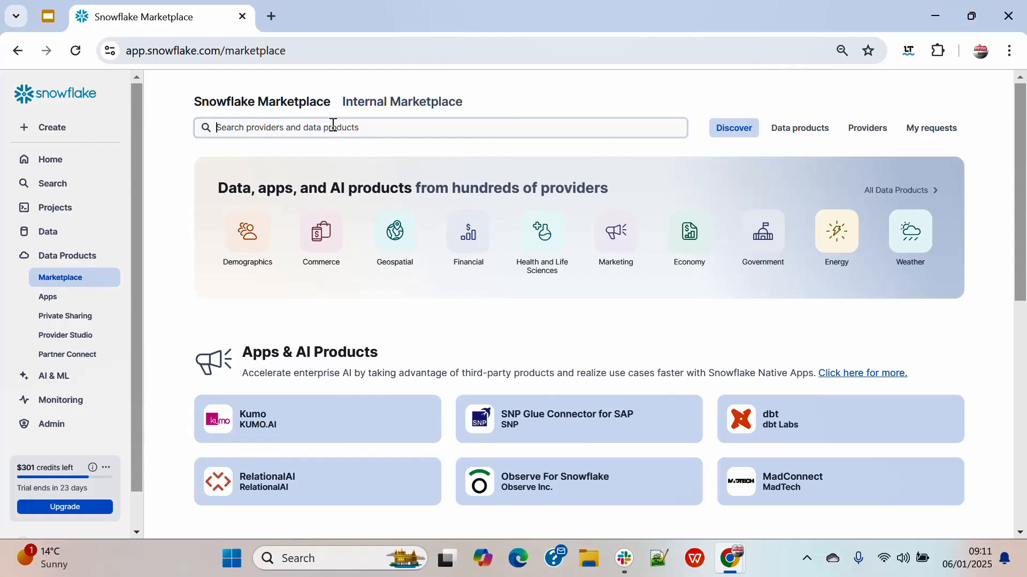
Search the Snowflake Marketplace for "Service Compass" and open the Kipi Service Compass - Discovery Module listing
{"action": "left_click", "coordinate": [333, 124]}
{"action": "type", "text": "S"}
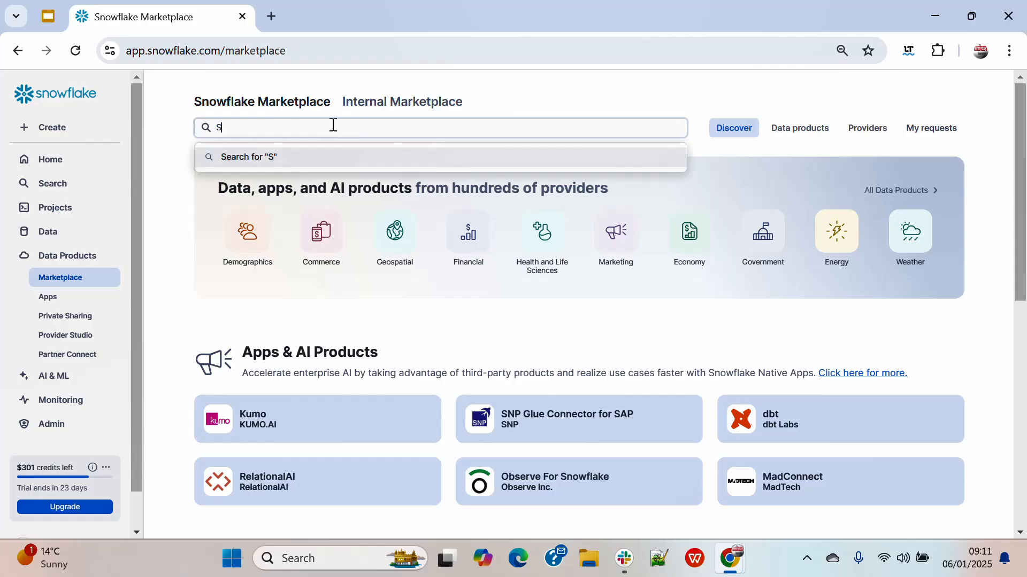
{"action": "type", "text": "ervice Compass"}
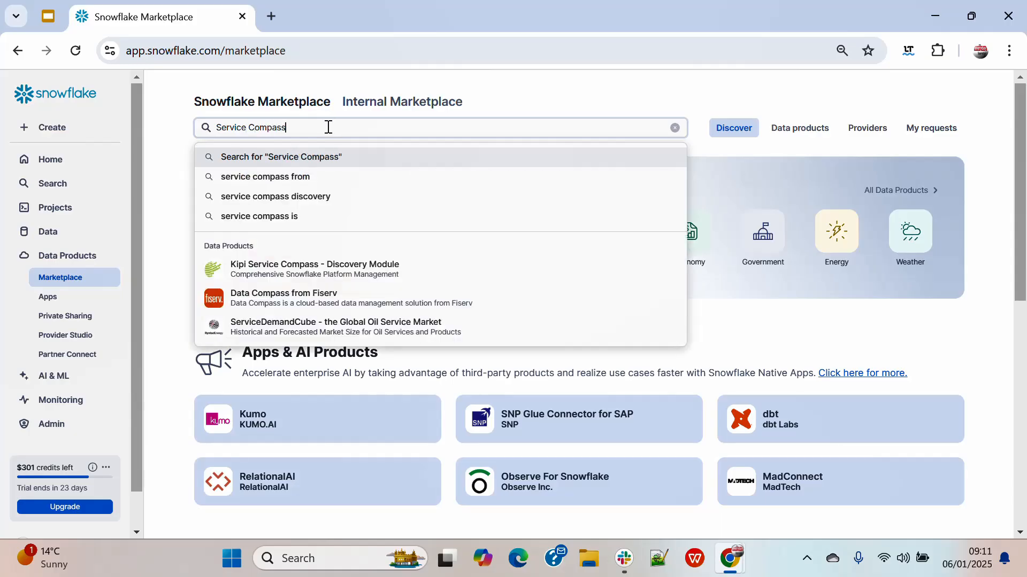
{"action": "left_click", "coordinate": [377, 274]}
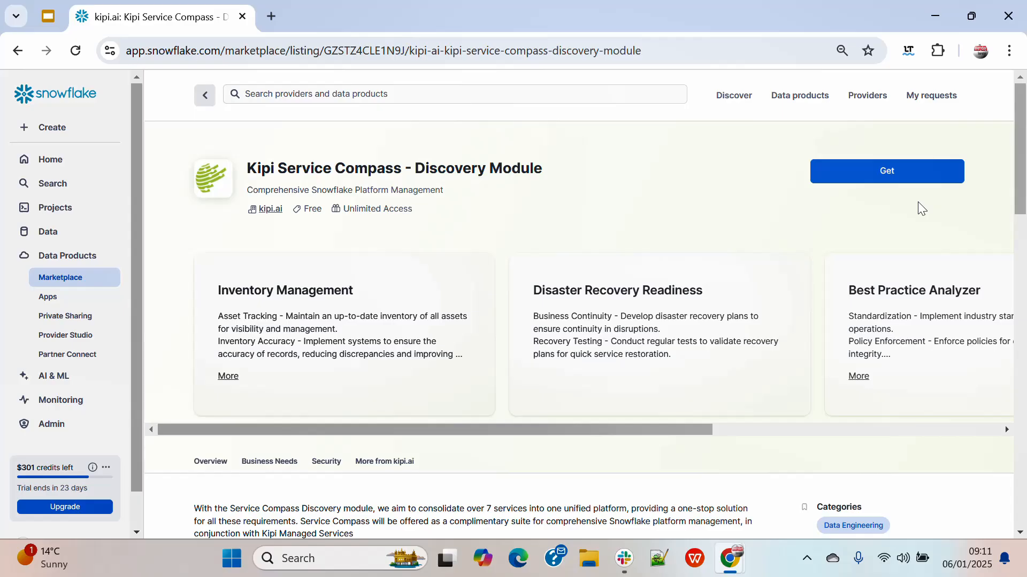
Review the Discovery Module listing's overview, business needs and security sections
{"action": "scroll", "coordinate": [604, 211], "scroll_direction": "down", "scroll_amount": 5}
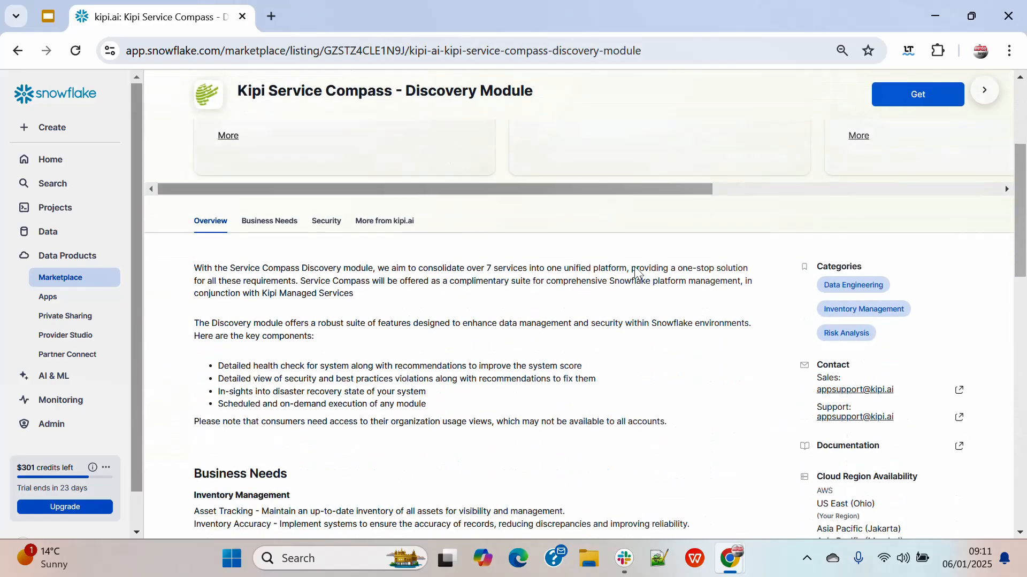
{"action": "left_click", "coordinate": [324, 223]}
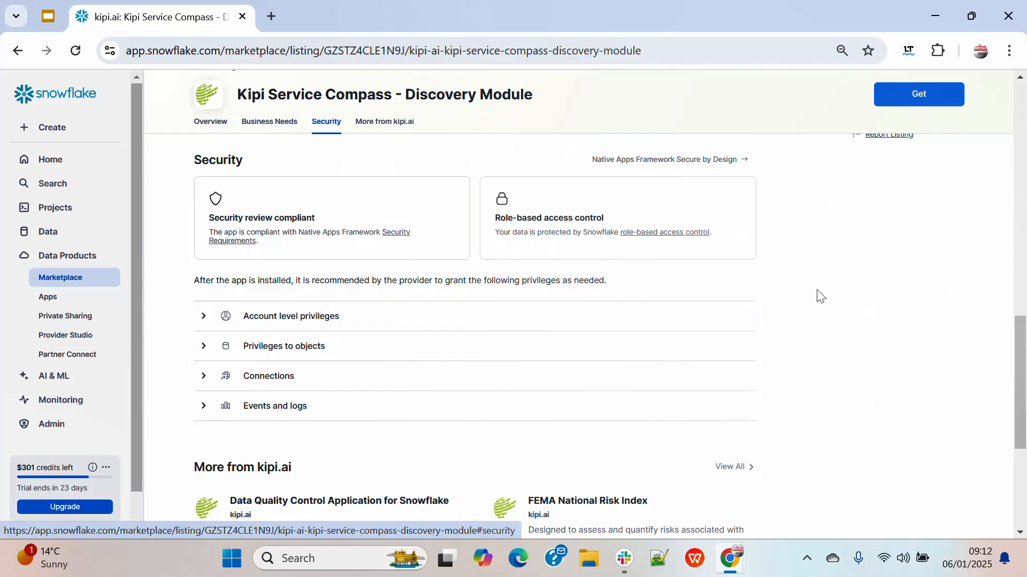
{"action": "scroll", "coordinate": [820, 295], "scroll_direction": "down", "scroll_amount": 5}
{"action": "scroll", "coordinate": [818, 294], "scroll_direction": "up", "scroll_amount": 12}
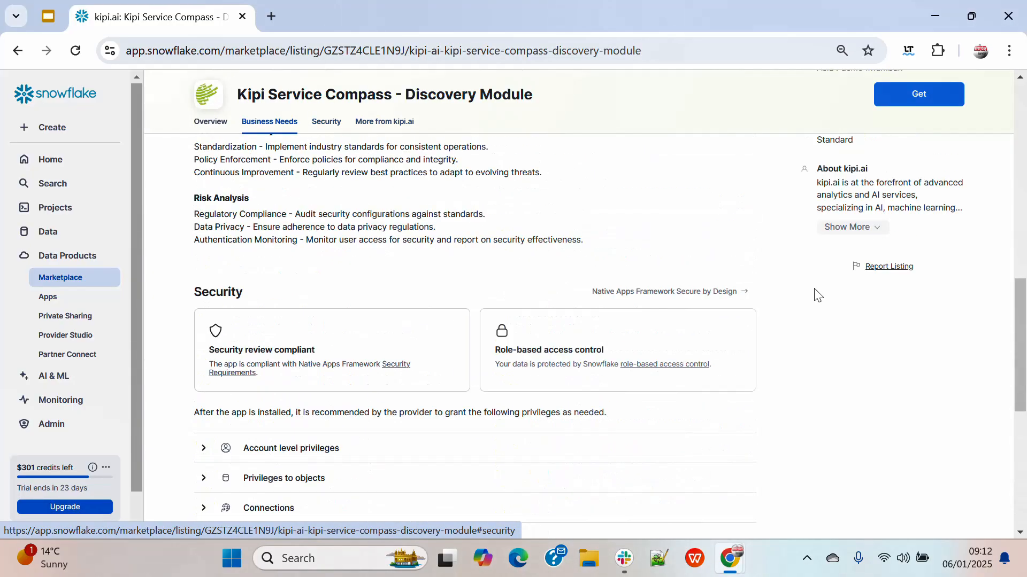
{"action": "scroll", "coordinate": [810, 288], "scroll_direction": "up", "scroll_amount": 6}
{"action": "scroll", "coordinate": [717, 294], "scroll_direction": "down", "scroll_amount": 5}
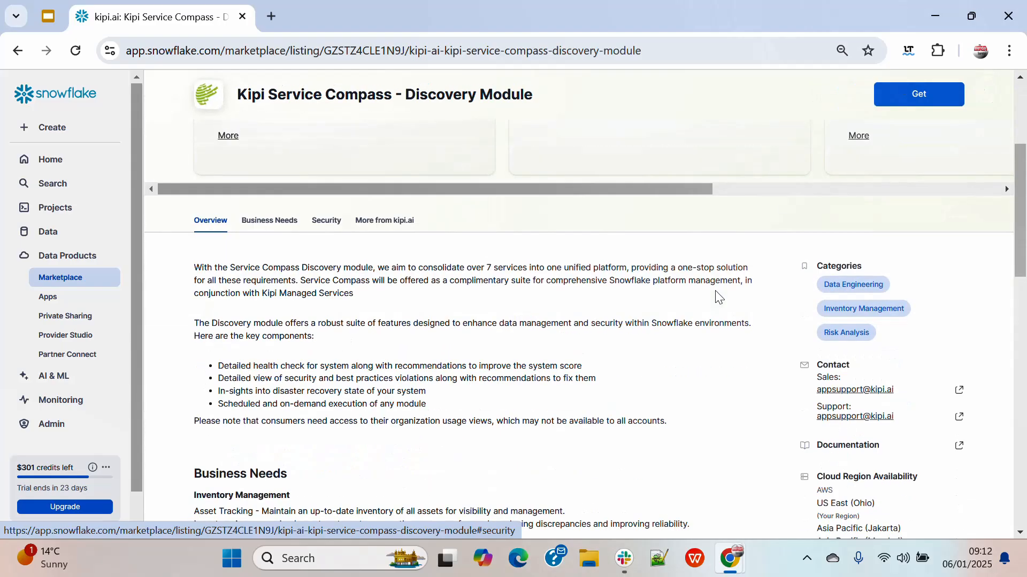
{"action": "scroll", "coordinate": [717, 294], "scroll_direction": "up", "scroll_amount": 5}
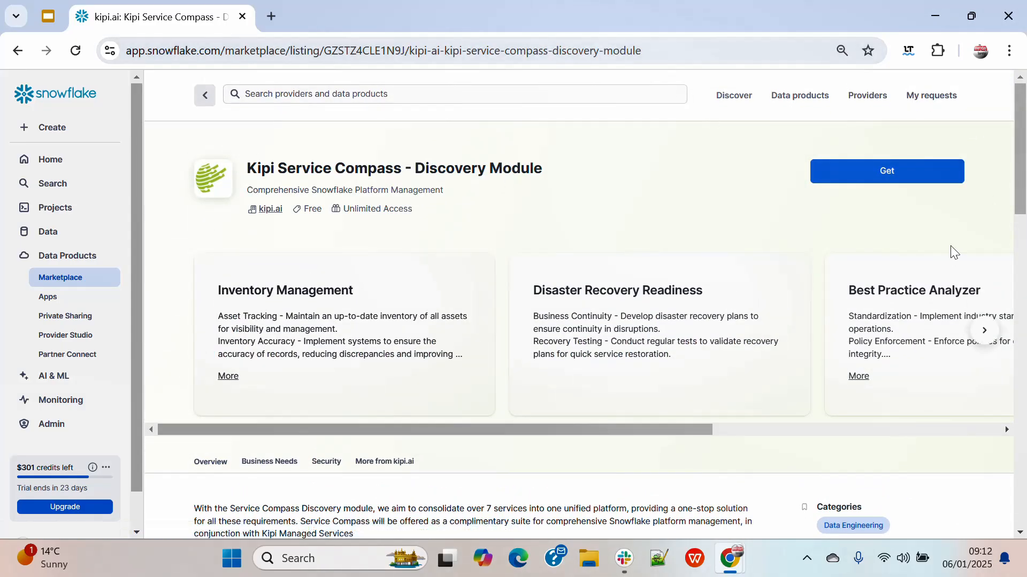
Open the "Service Compass - Installation" SQL worksheet from the project worksheets
{"action": "left_click", "coordinate": [52, 237]}
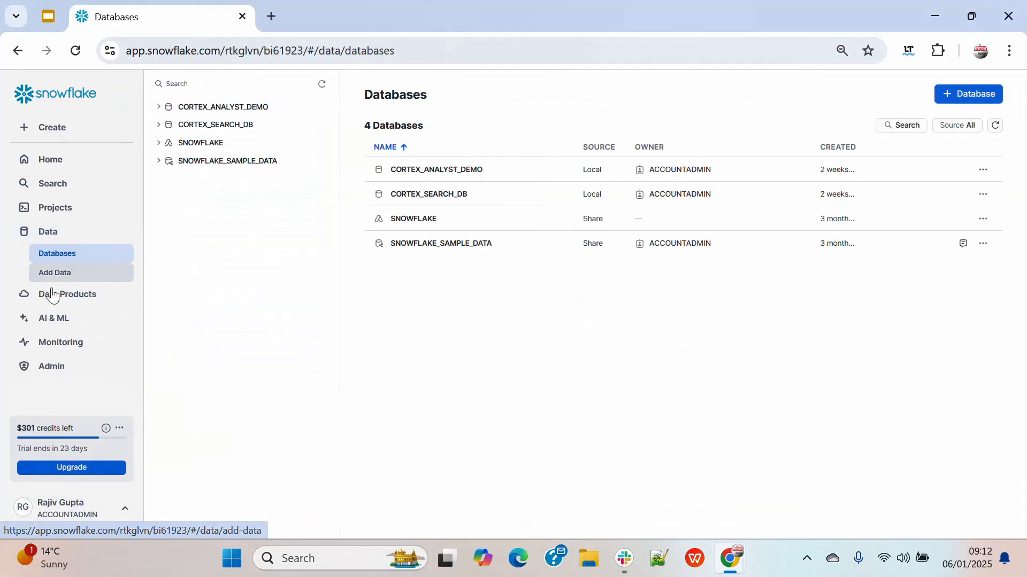
{"action": "left_click", "coordinate": [59, 209]}
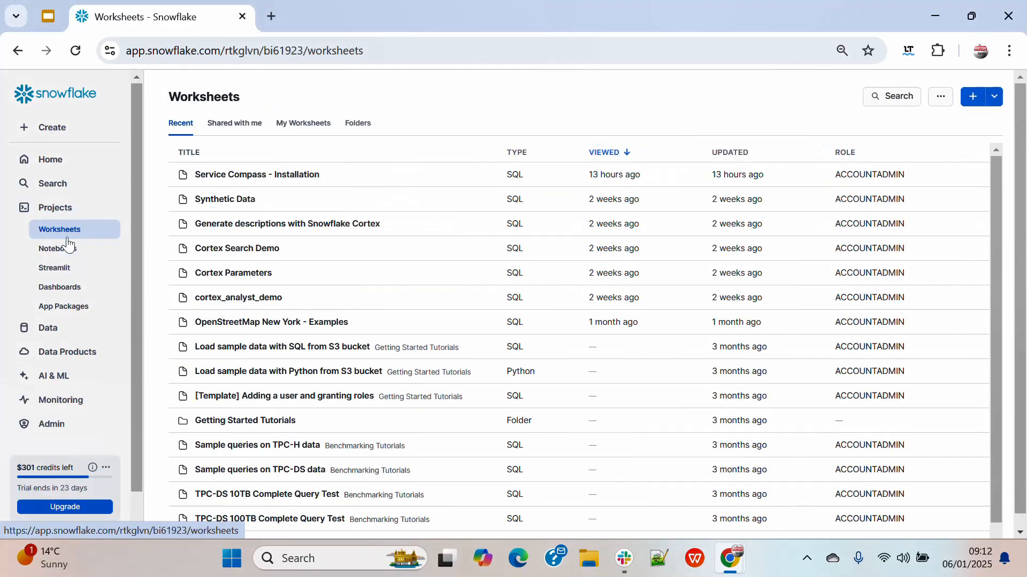
{"action": "left_click", "coordinate": [230, 174]}
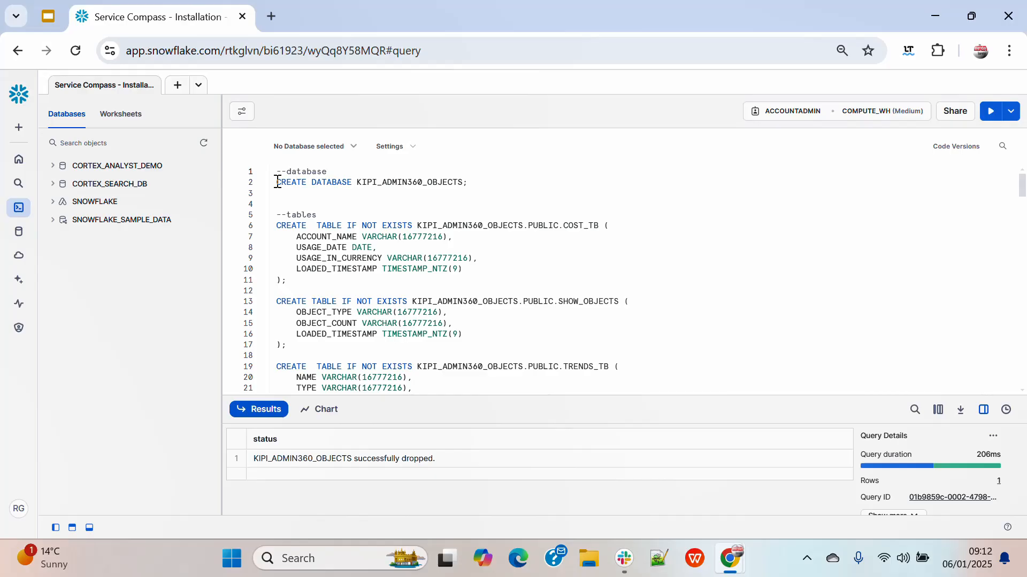
Select the worksheet's entire installation script and run all of its statements
{"action": "left_click_drag", "start_coordinate": [278, 182], "coordinate": [566, 338]}
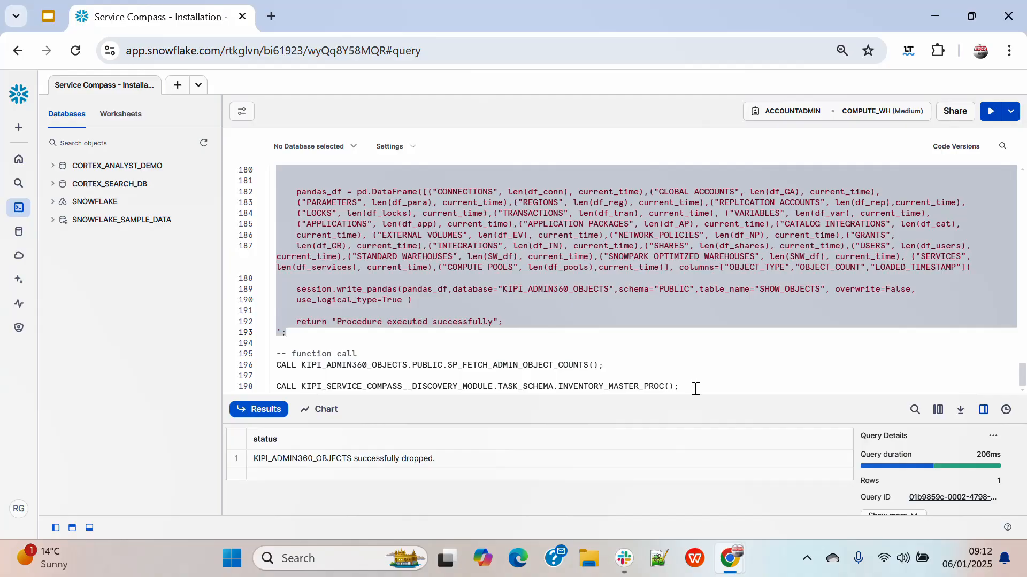
{"action": "left_click", "coordinate": [693, 389]}
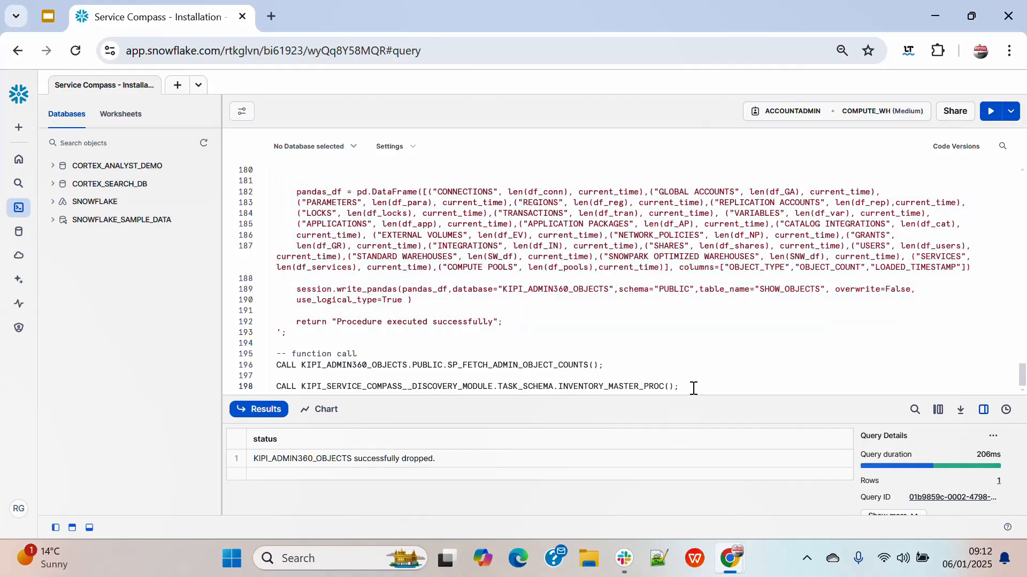
{"action": "key", "text": "ctrl+a"}
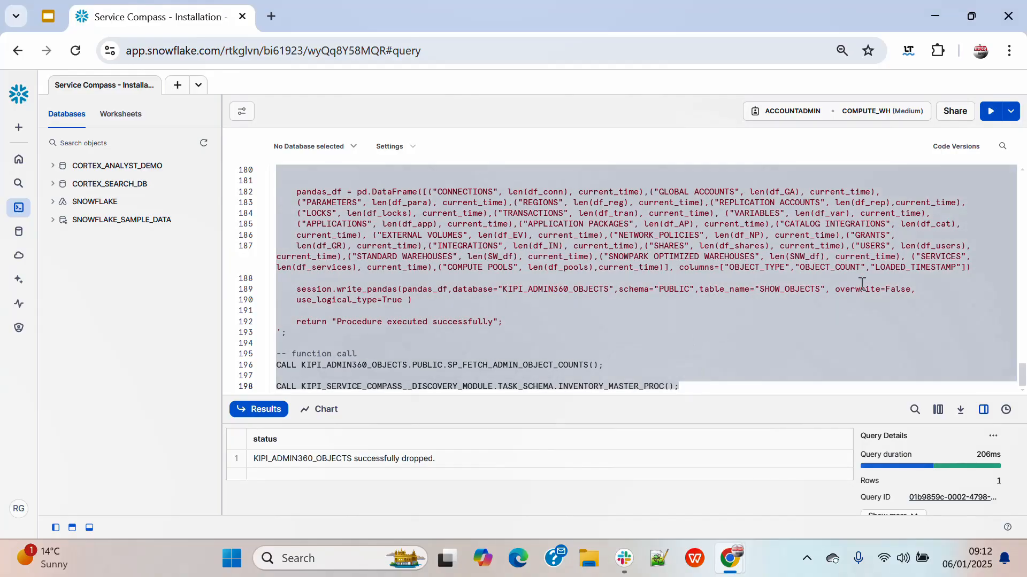
{"action": "left_click", "coordinate": [991, 112]}
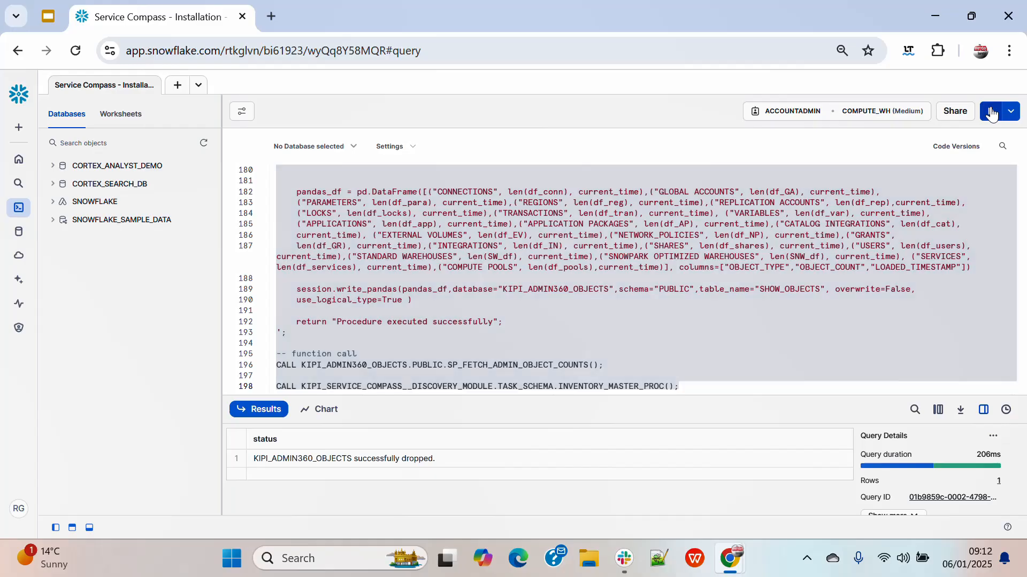
Refresh the database objects and expand KIPI_ADMIN360_OBJECTS down to the tables in its PUBLIC schema
{"action": "left_click", "coordinate": [204, 142]}
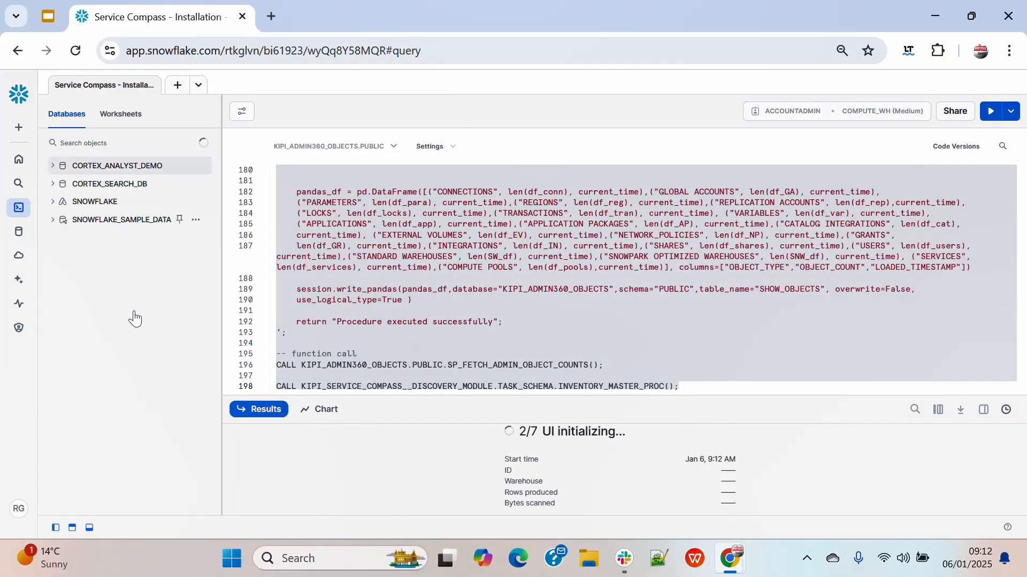
{"action": "left_click", "coordinate": [53, 202]}
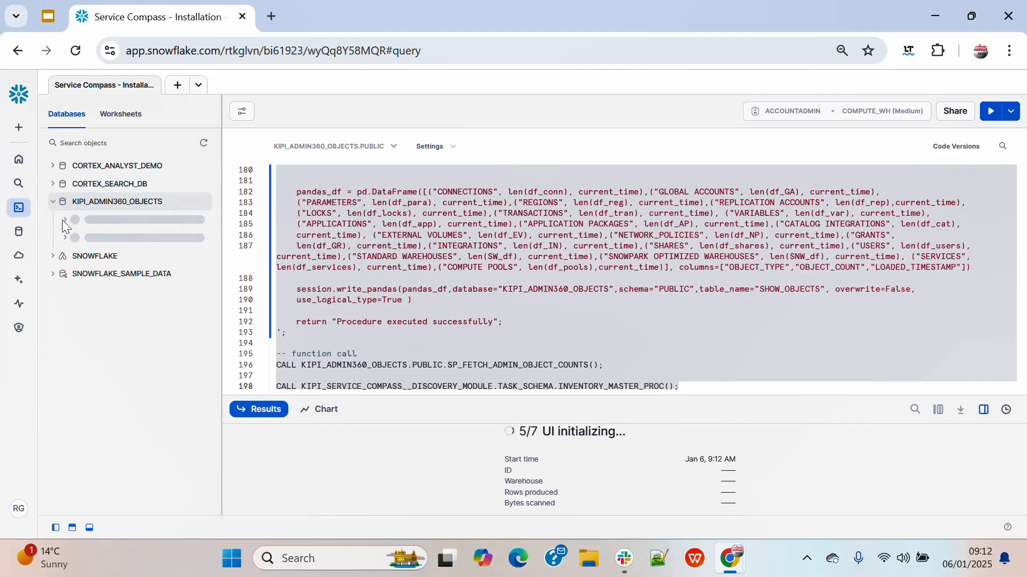
{"action": "left_click", "coordinate": [66, 238]}
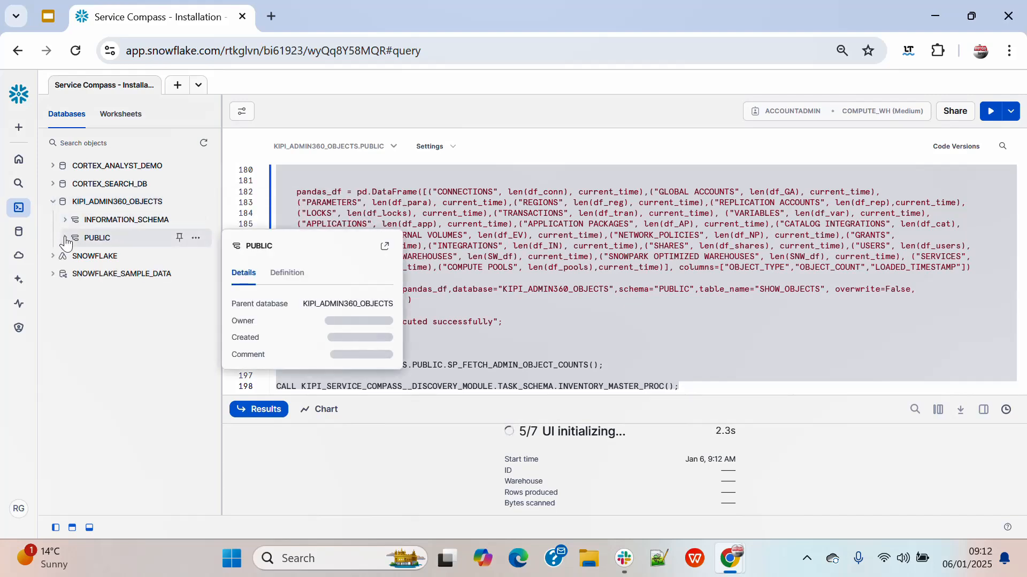
{"action": "left_click", "coordinate": [82, 255]}
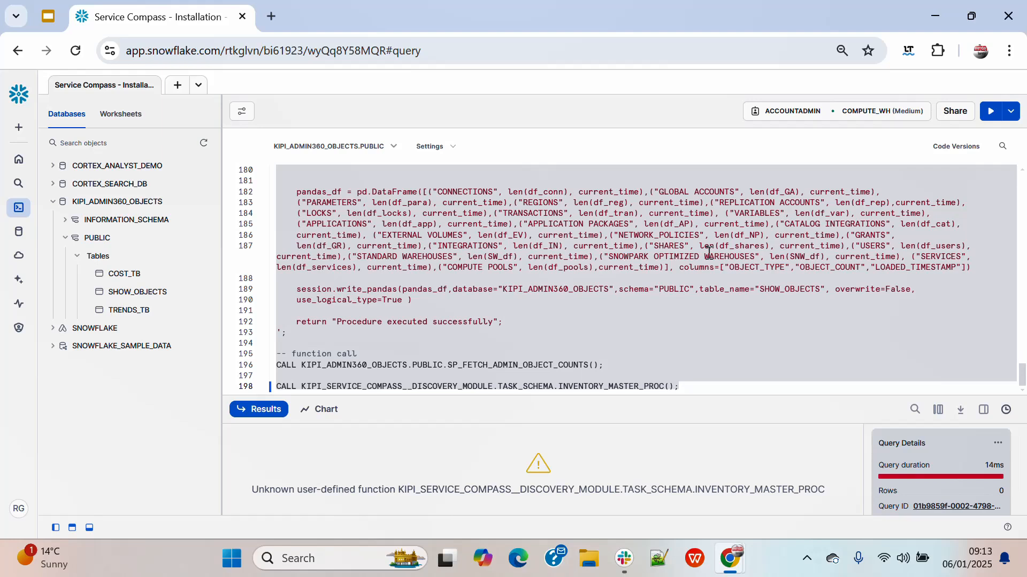
Change the application name in the line 198 call to KIPI_SERVICE_COMPASS_DISCOVERY_MODULE and run only that statement
{"action": "left_click", "coordinate": [705, 387]}
{"action": "left_click_drag", "start_coordinate": [698, 387], "coordinate": [262, 390]}
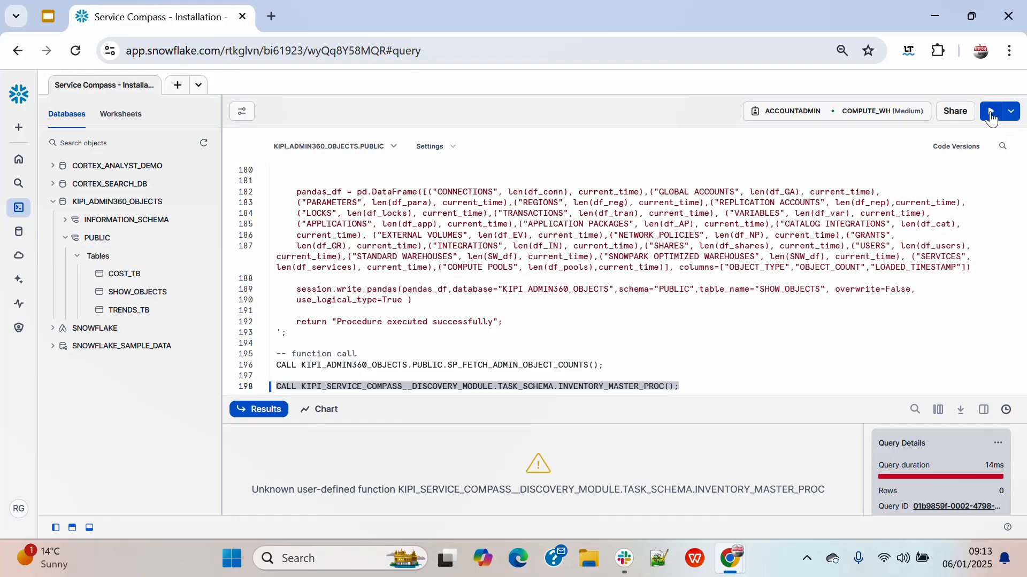
{"action": "left_click", "coordinate": [417, 388]}
{"action": "key", "text": "BackSpace"}
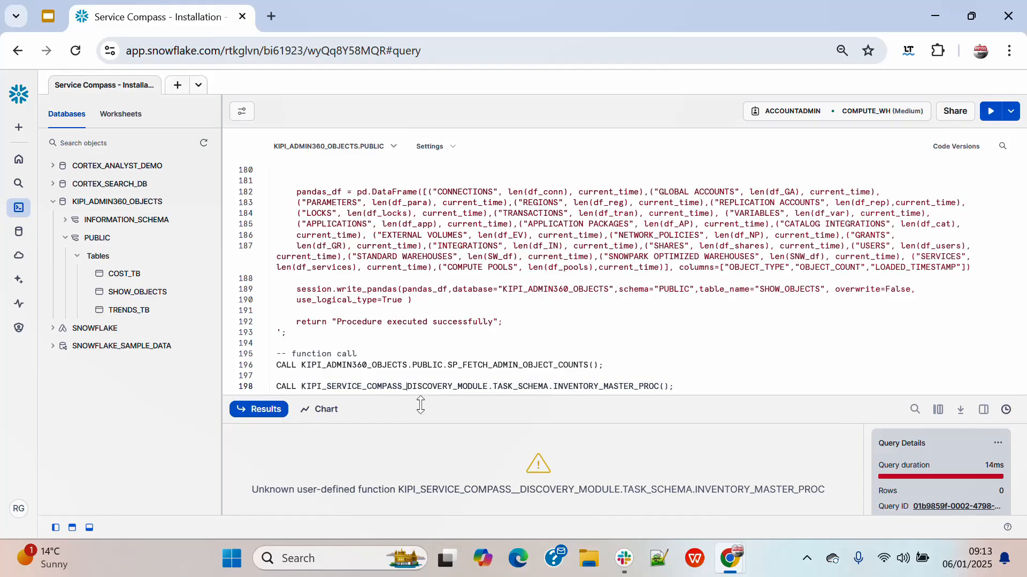
{"action": "triple_click", "coordinate": [696, 386]}
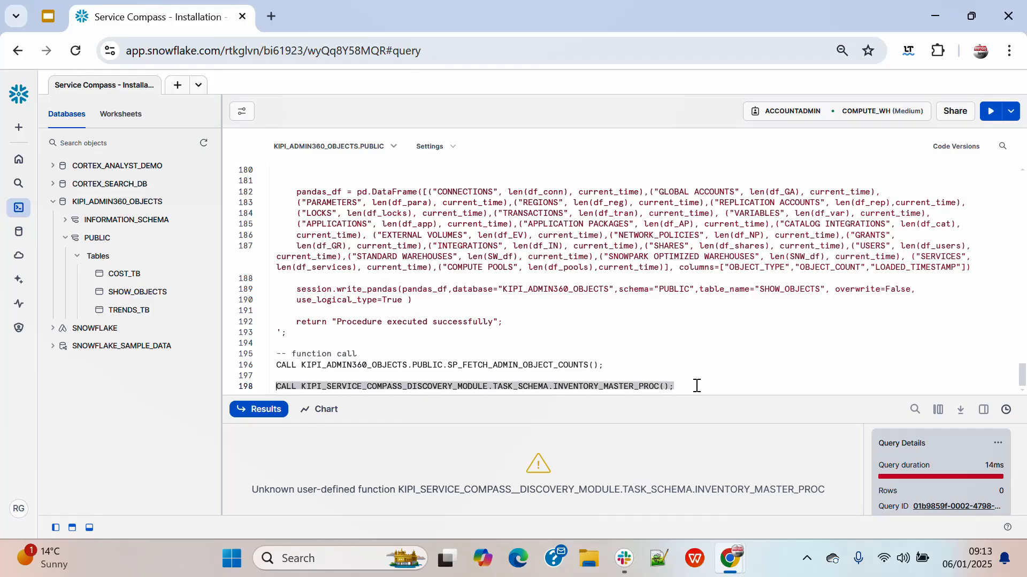
{"action": "left_click", "coordinate": [990, 110]}
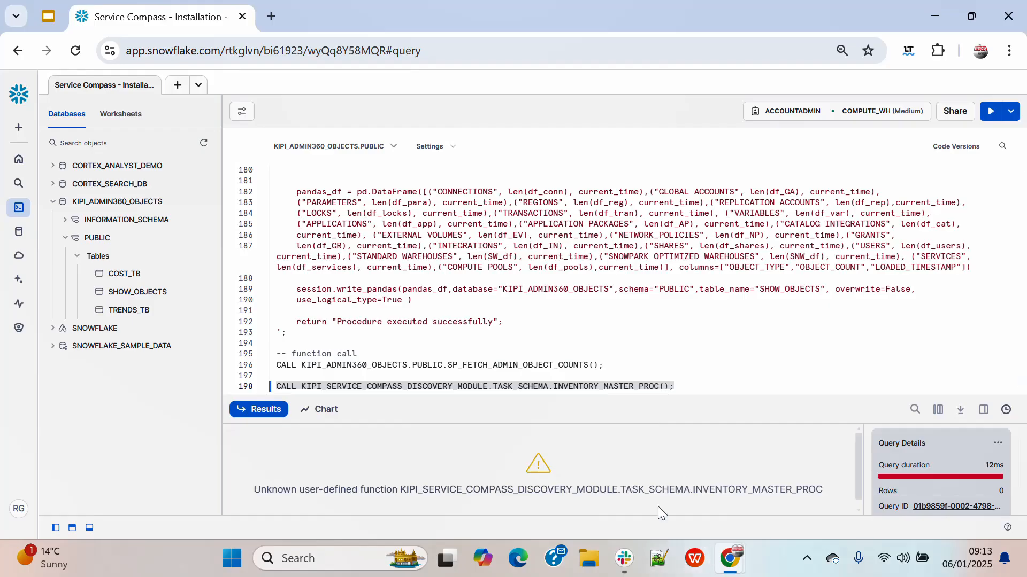
Examine the query result together with the procedure calls on lines 196 and 198 of the script
{"action": "scroll", "coordinate": [774, 491], "scroll_direction": "down", "scroll_amount": 1}
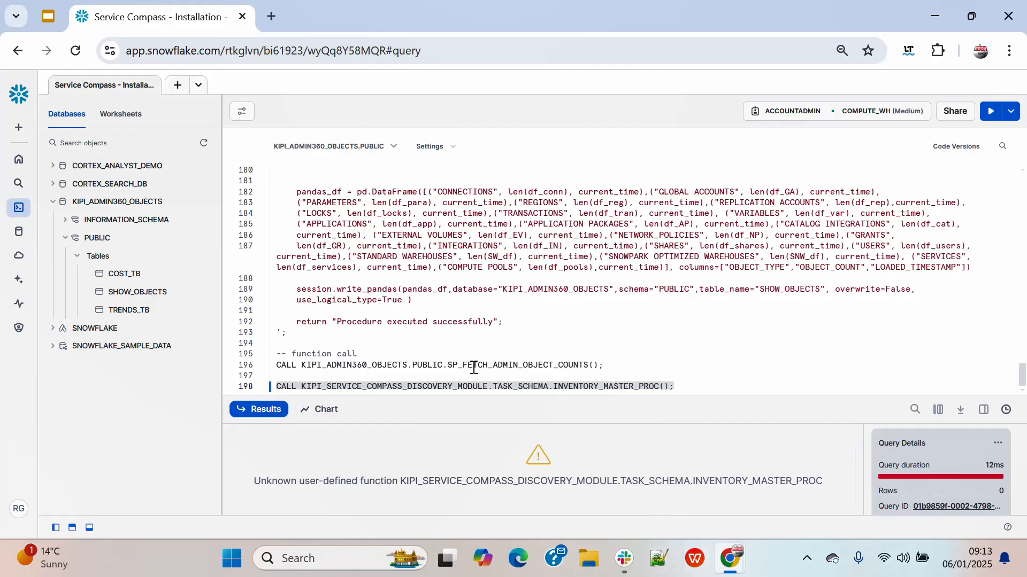
{"action": "double_click", "coordinate": [375, 386]}
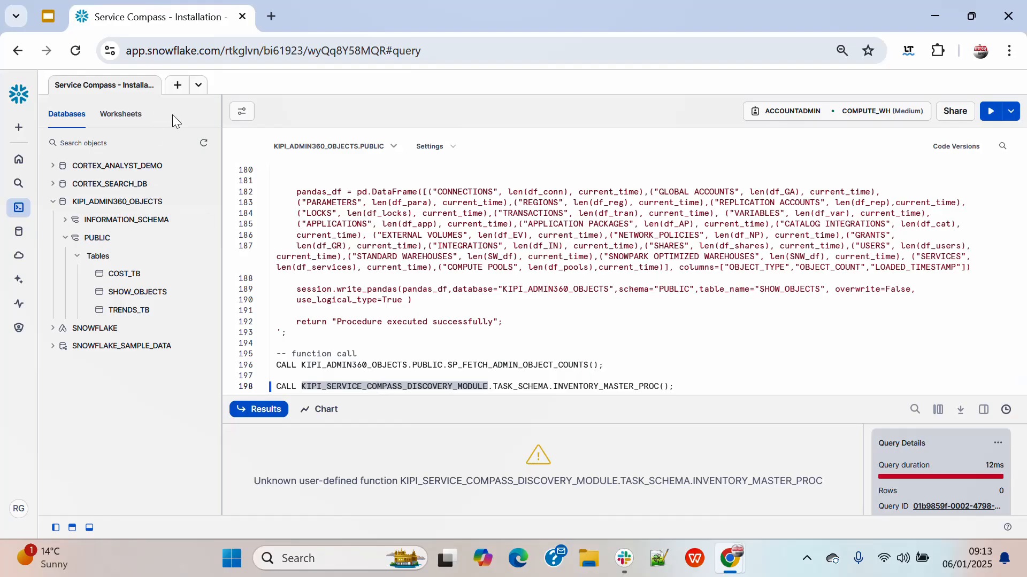
{"action": "left_click", "coordinate": [697, 387]}
{"action": "left_click_drag", "start_coordinate": [696, 387], "coordinate": [239, 396]}
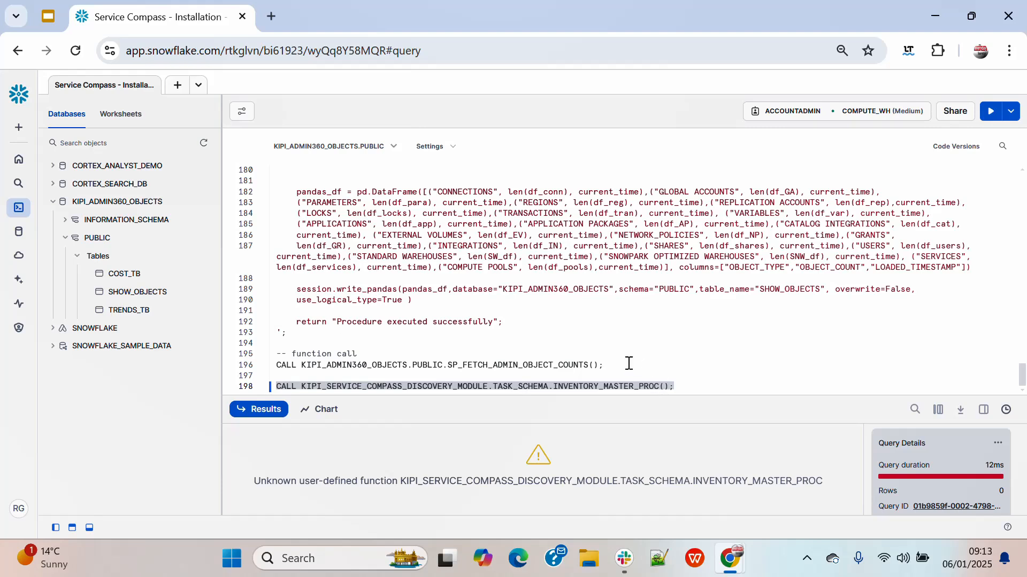
{"action": "left_click", "coordinate": [611, 365]}
{"action": "left_click_drag", "start_coordinate": [611, 364], "coordinate": [249, 212]}
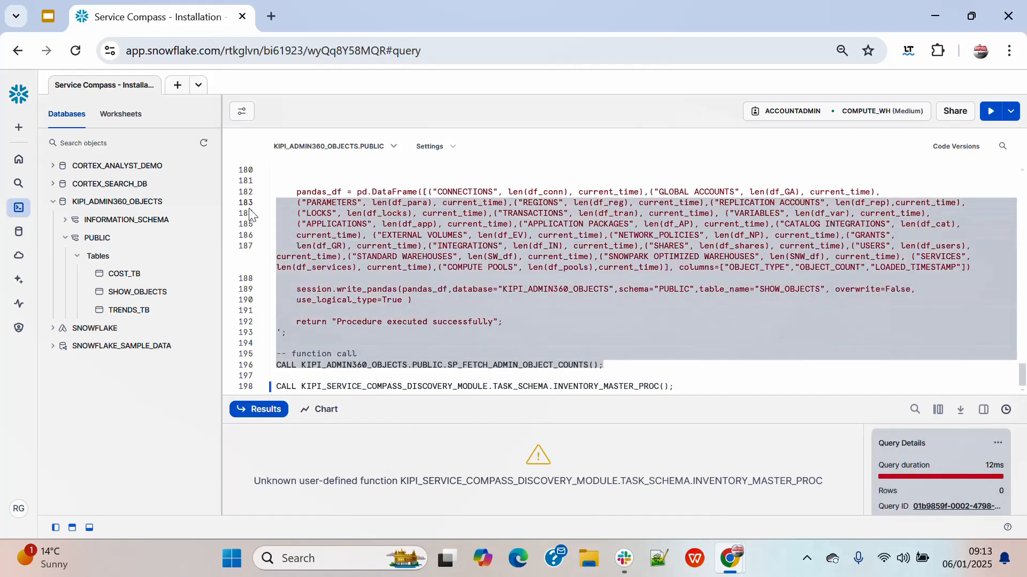
{"action": "left_click_drag", "start_coordinate": [693, 387], "coordinate": [273, 392]}
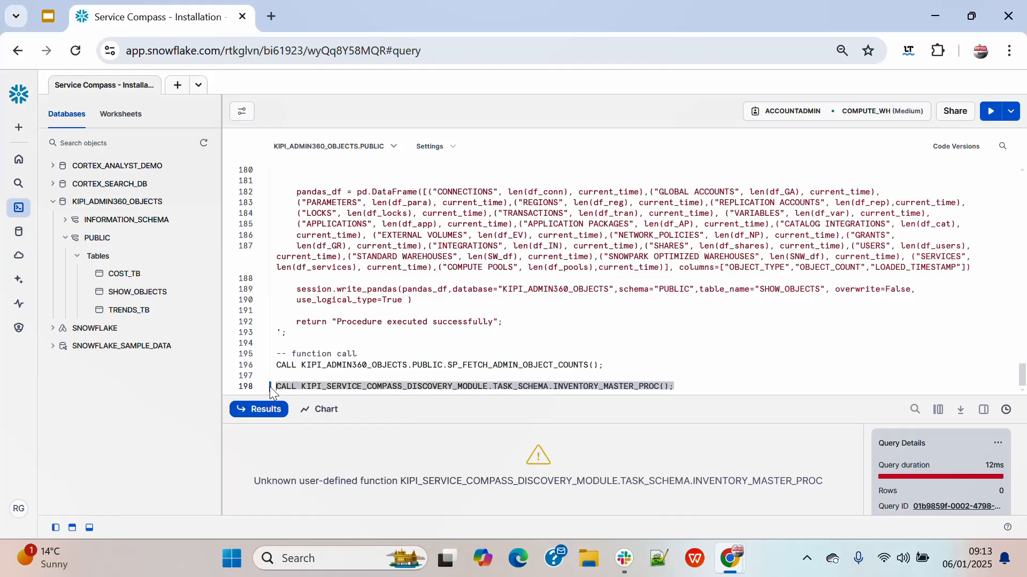
Return to the Marketplace, search for "Service Compass" and reopen the Kipi Service Compass - Discovery Module listing
{"action": "mouse_move", "coordinate": [18, 249]}
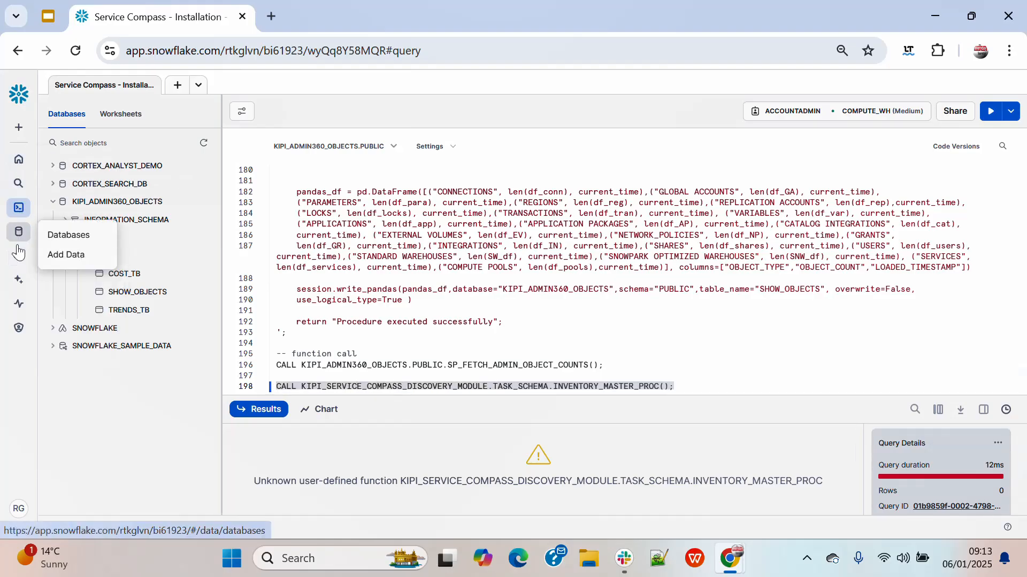
{"action": "left_click", "coordinate": [63, 258]}
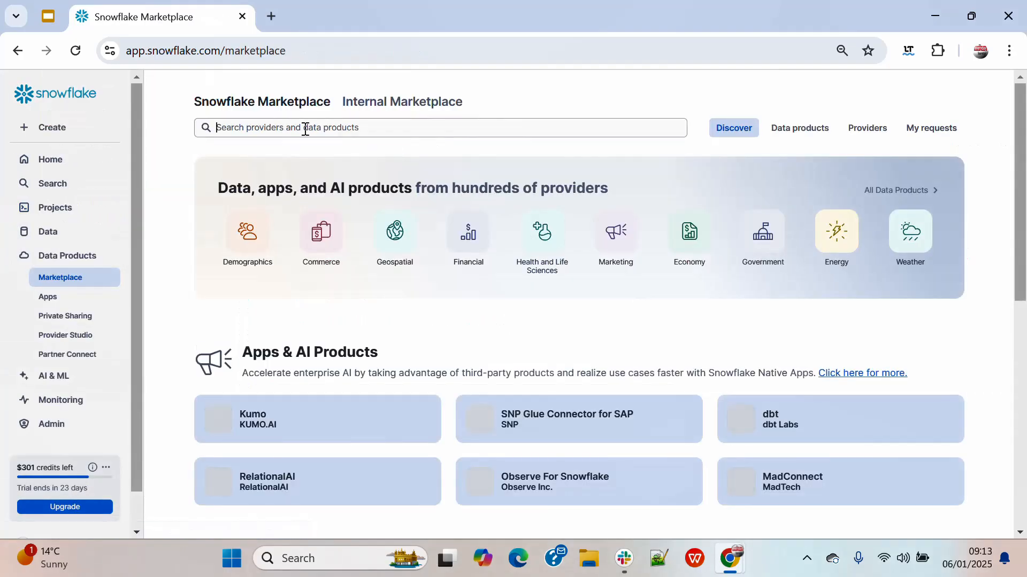
{"action": "left_click", "coordinate": [307, 130]}
{"action": "type", "text": "Servic"}
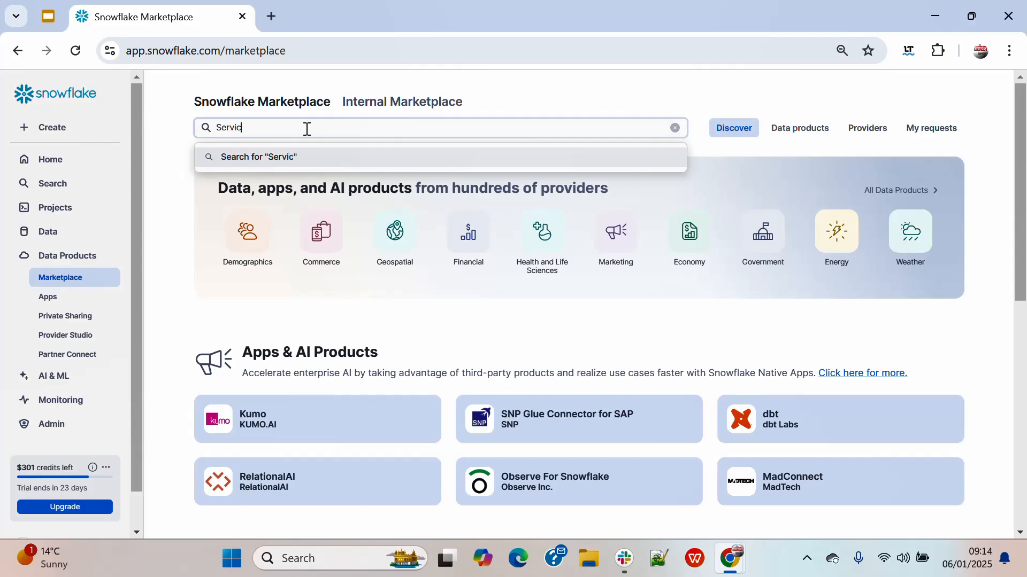
{"action": "type", "text": "e Com pass"}
{"action": "left_click", "coordinate": [270, 130]}
{"action": "key", "text": "BackSpace"}
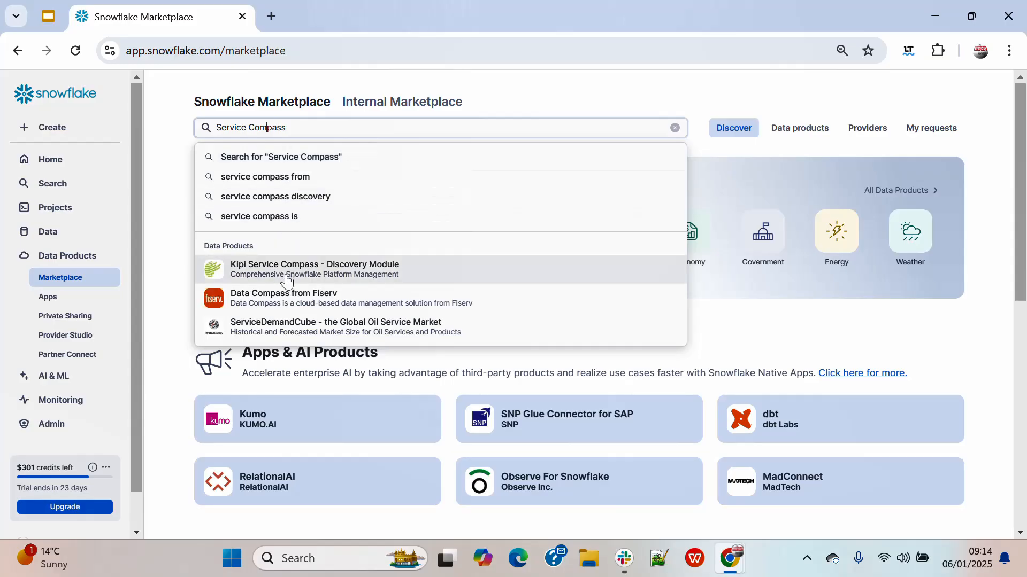
{"action": "left_click", "coordinate": [286, 273]}
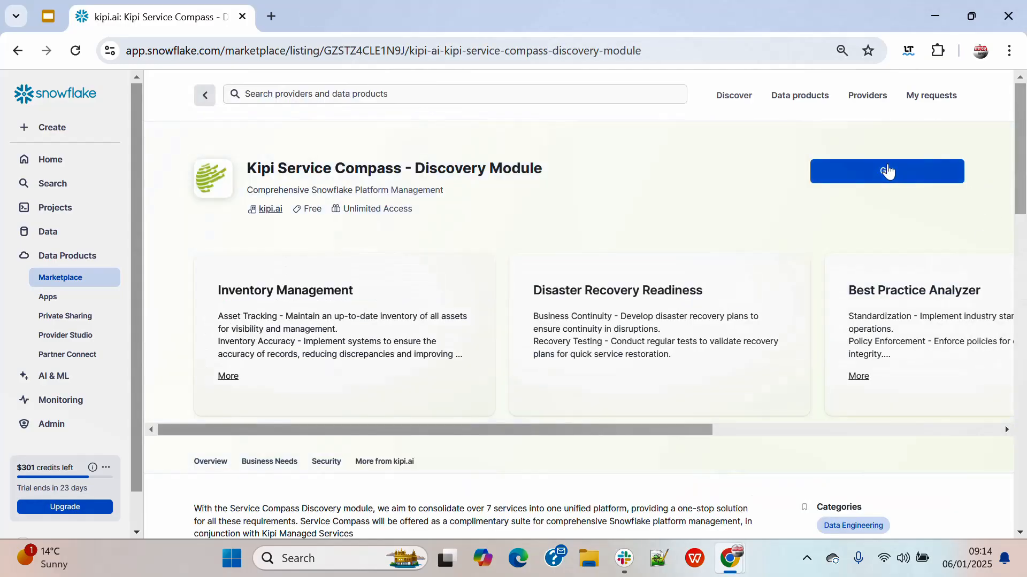
Install the listing with the application name Kipi_Service_Compass_Discovery_Module and open the list of installed apps
{"action": "left_click", "coordinate": [888, 172]}
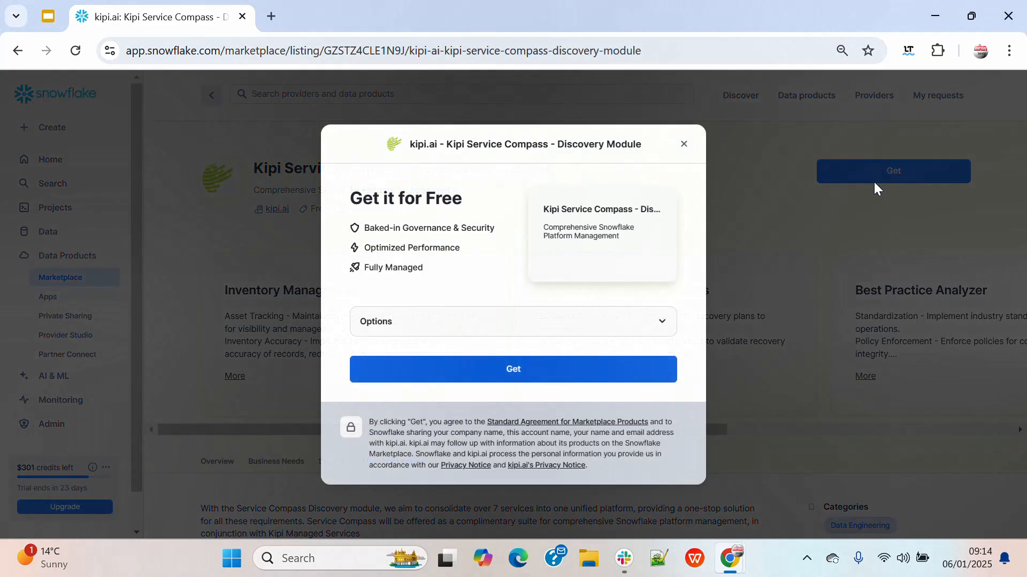
{"action": "left_click", "coordinate": [489, 322]}
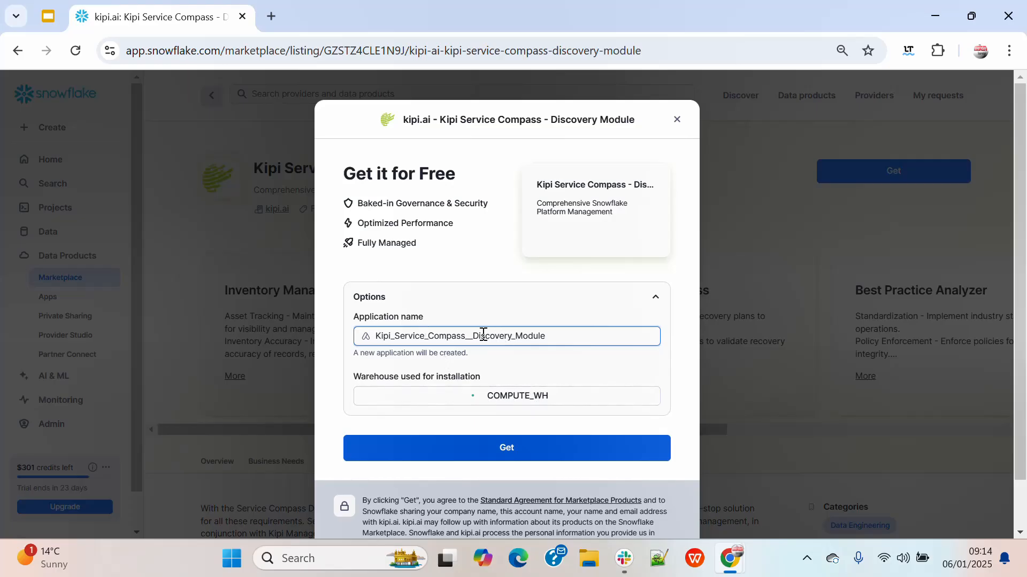
{"action": "key", "text": "BackSpace"}
{"action": "left_click", "coordinate": [504, 449]}
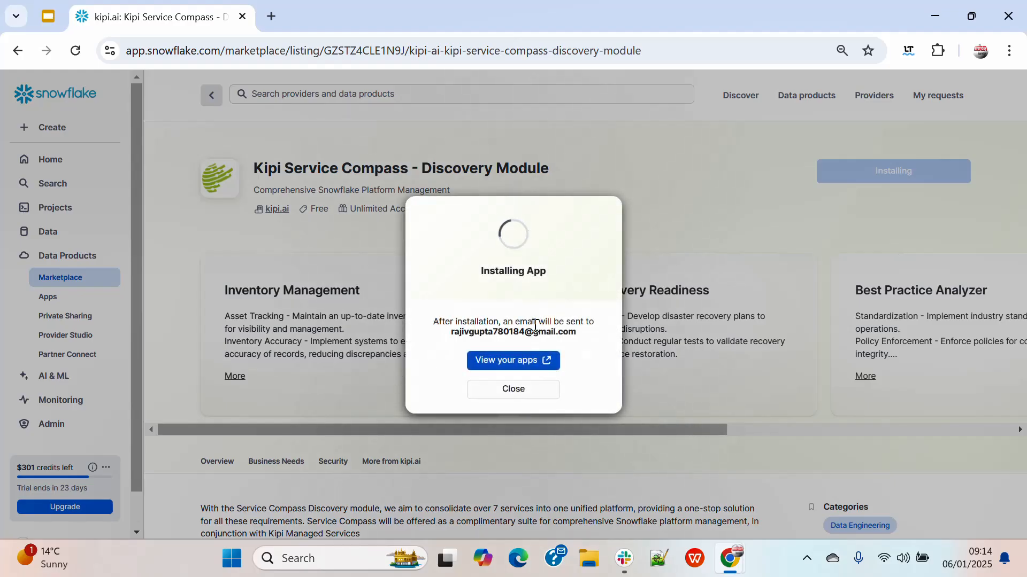
{"action": "left_click", "coordinate": [516, 390]}
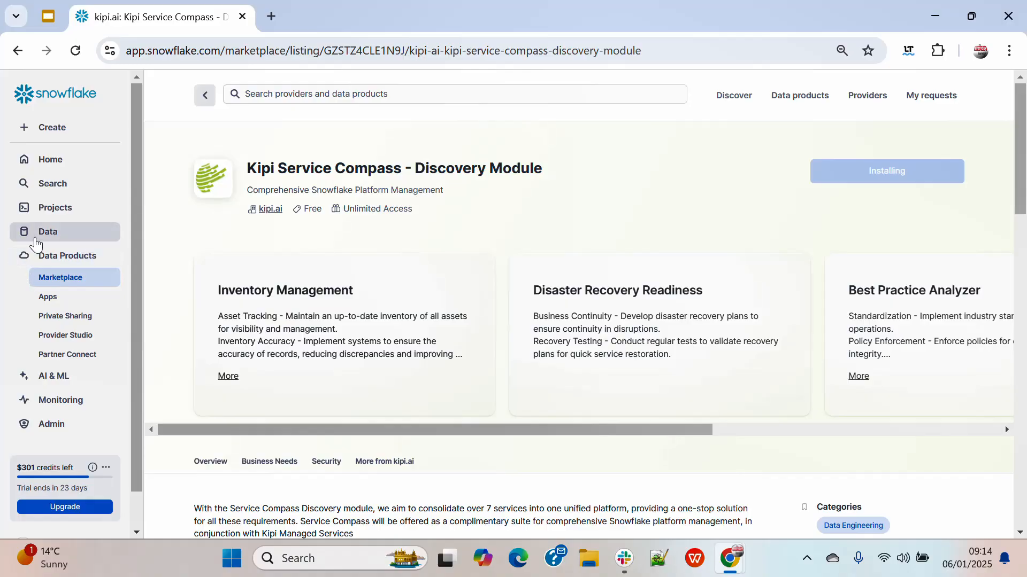
{"action": "left_click", "coordinate": [44, 303]}
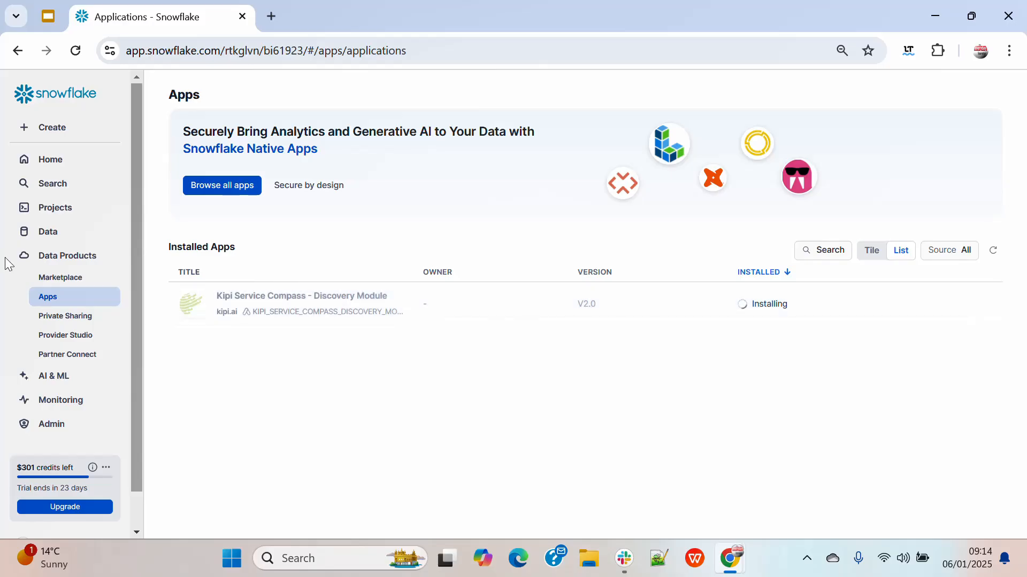
Refresh the database objects and inspect the schemas of the KIPI_SERVICE_COMPASS_DISCOVERY_MODULE application, including APP_INSTANCE_SCHEMA
{"action": "left_click", "coordinate": [46, 233]}
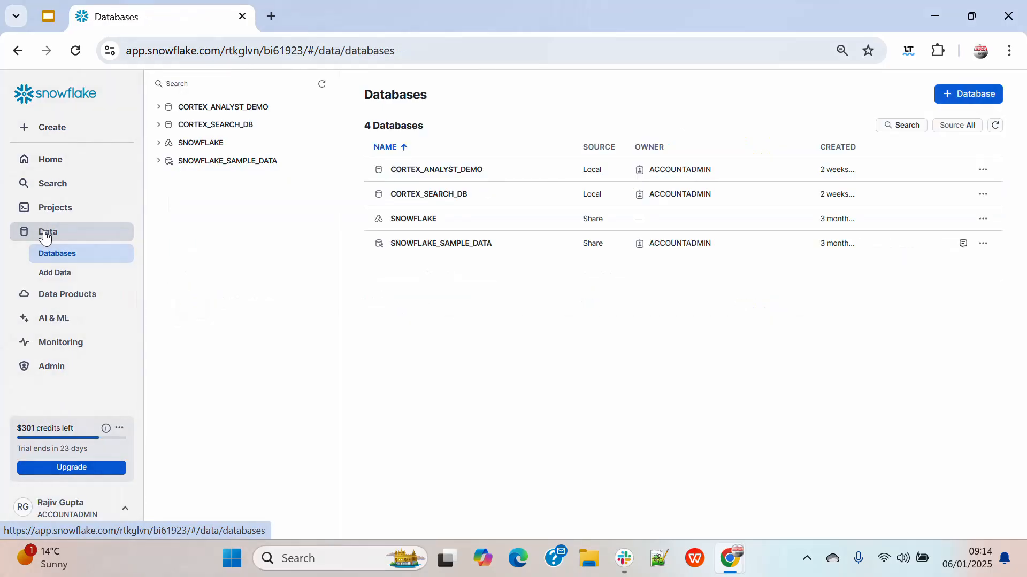
{"action": "left_click", "coordinate": [321, 84]}
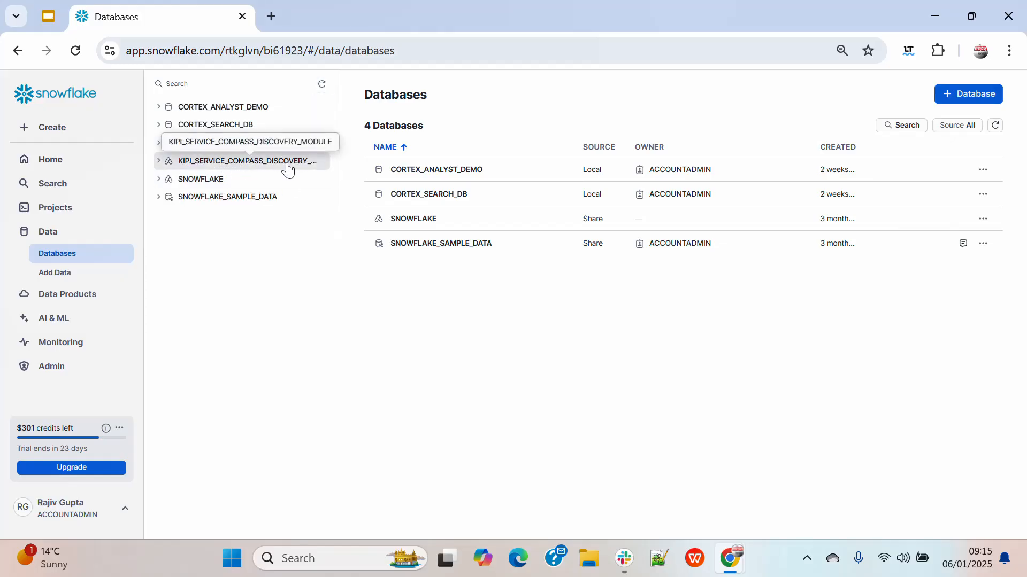
{"action": "left_click", "coordinate": [158, 162]}
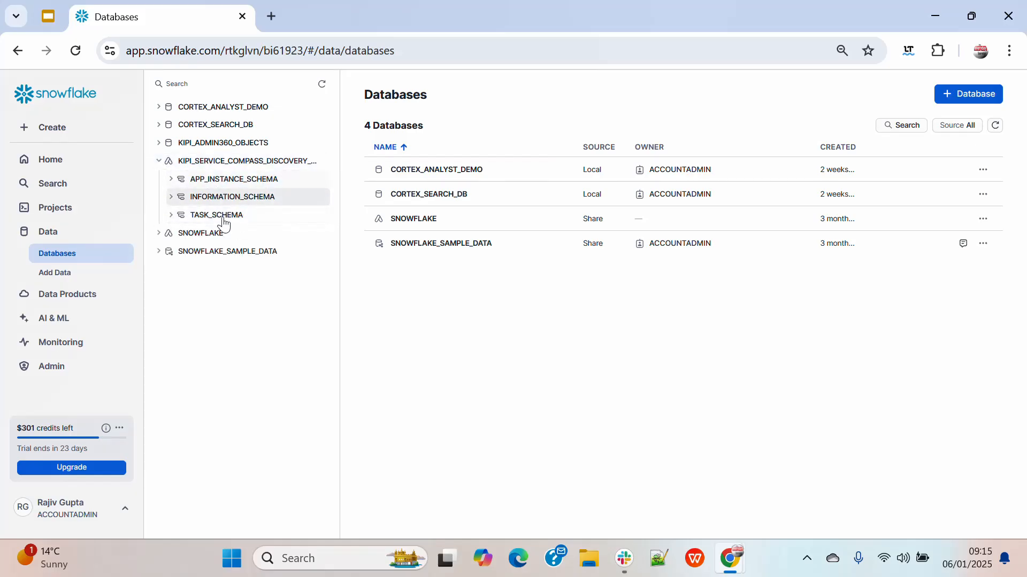
{"action": "left_click", "coordinate": [171, 215]}
{"action": "left_click", "coordinate": [172, 180]}
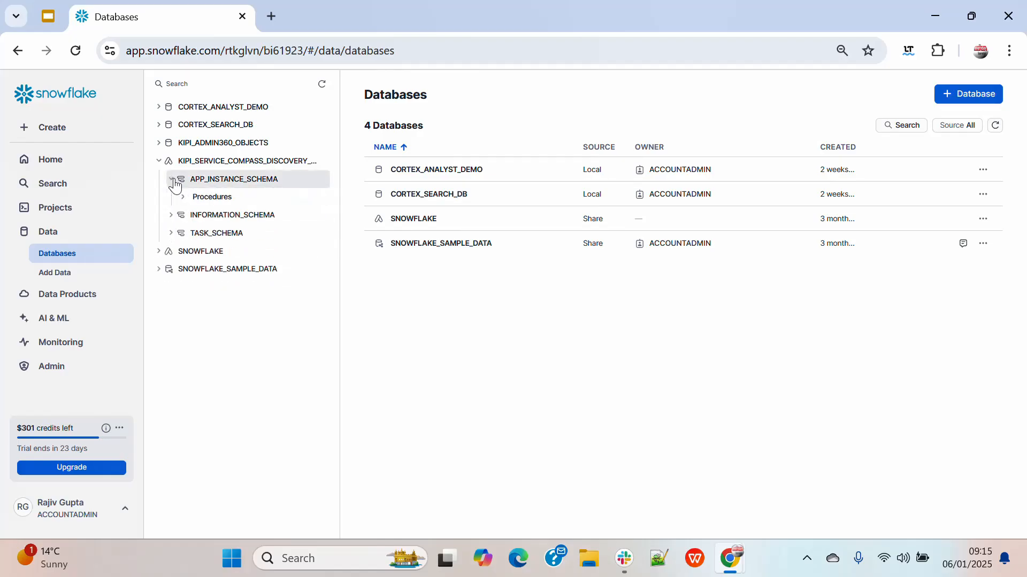
{"action": "left_click", "coordinate": [173, 180]}
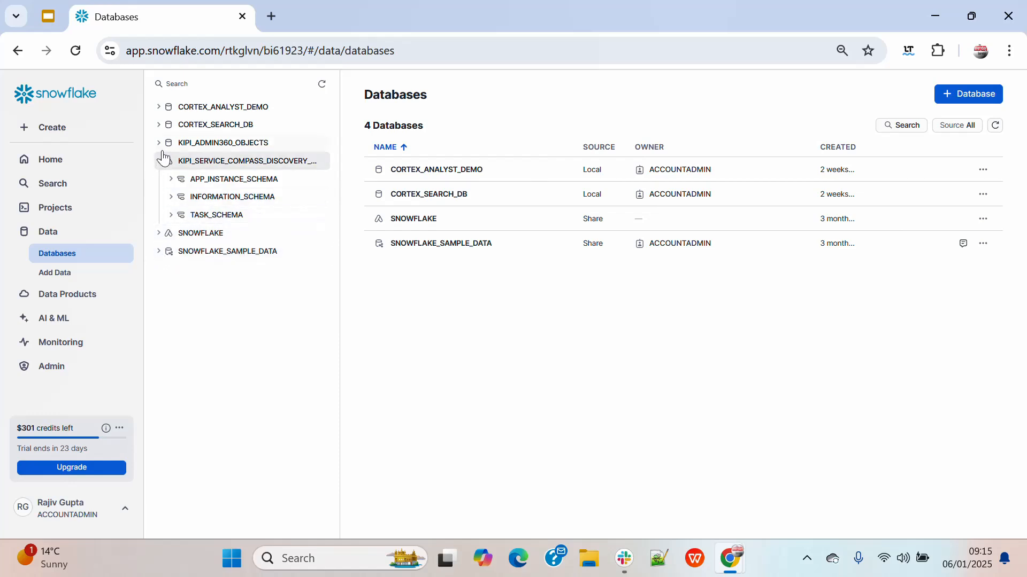
Return to the installed apps and open Kipi Service Compass - Discovery Module
{"action": "left_click", "coordinate": [55, 303]}
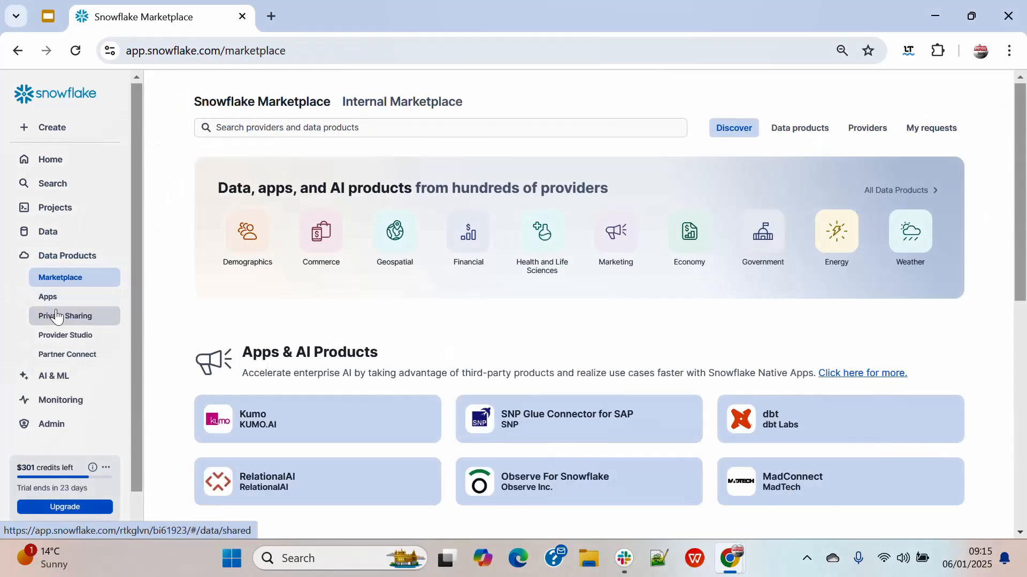
{"action": "left_click", "coordinate": [51, 302]}
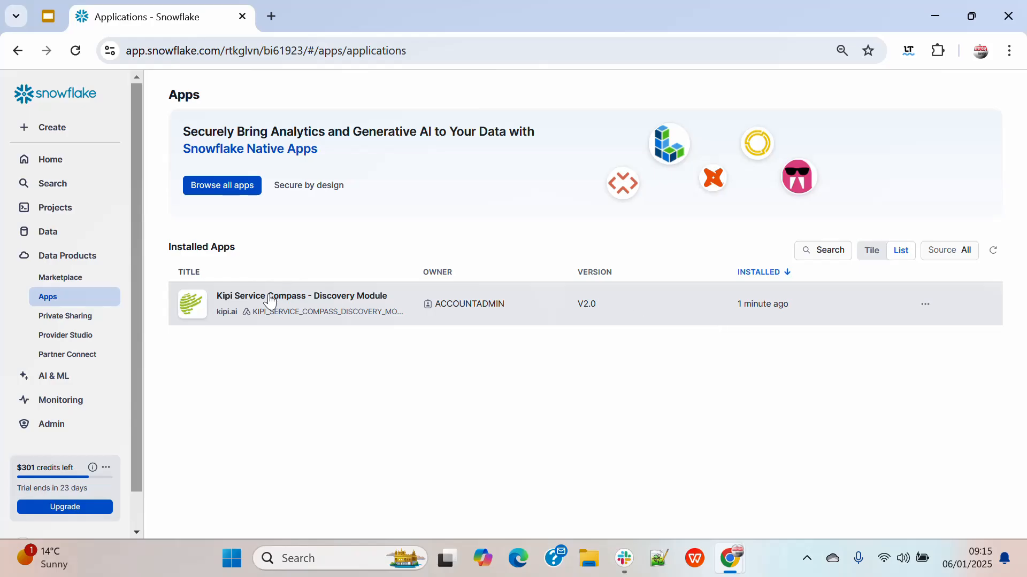
{"action": "left_click", "coordinate": [268, 310]}
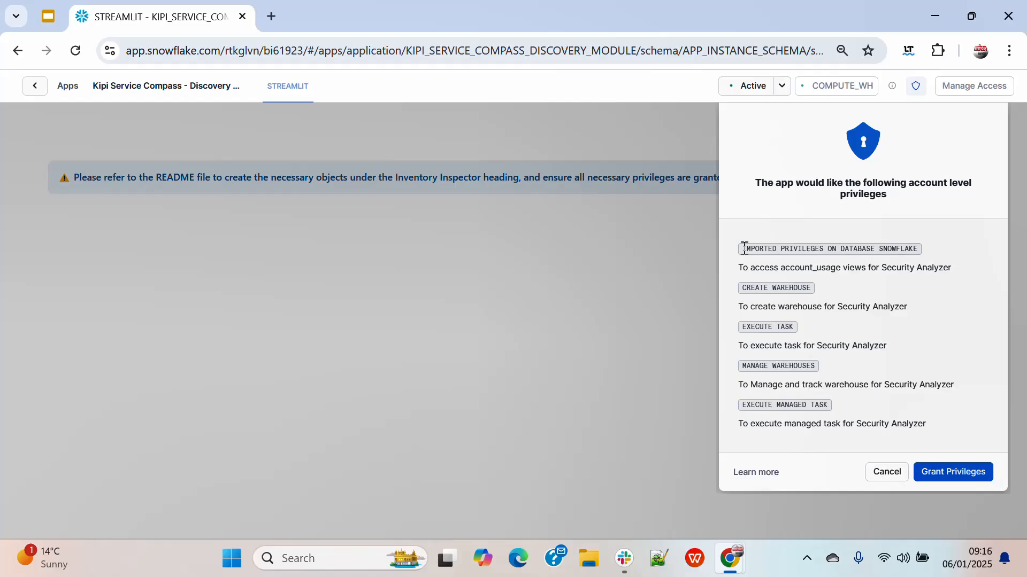
Review the requested account-level privileges, from IMPORTED PRIVILEGES ON DATABASE SNOWFLAKE to EXECUTE MANAGED TASK, and grant them all
{"action": "left_click_drag", "start_coordinate": [744, 249], "coordinate": [920, 254]}
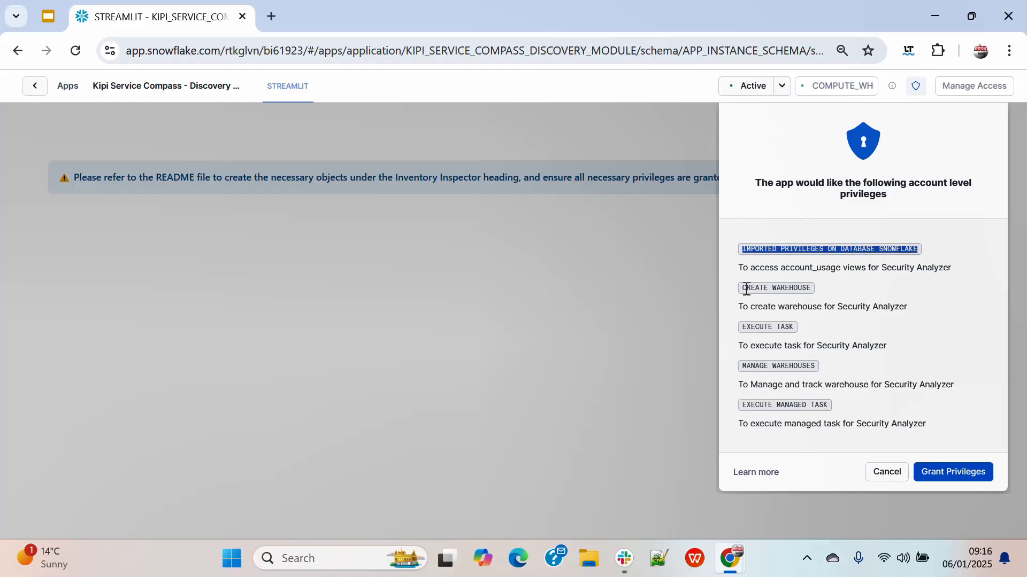
{"action": "left_click_drag", "start_coordinate": [742, 288], "coordinate": [821, 295]}
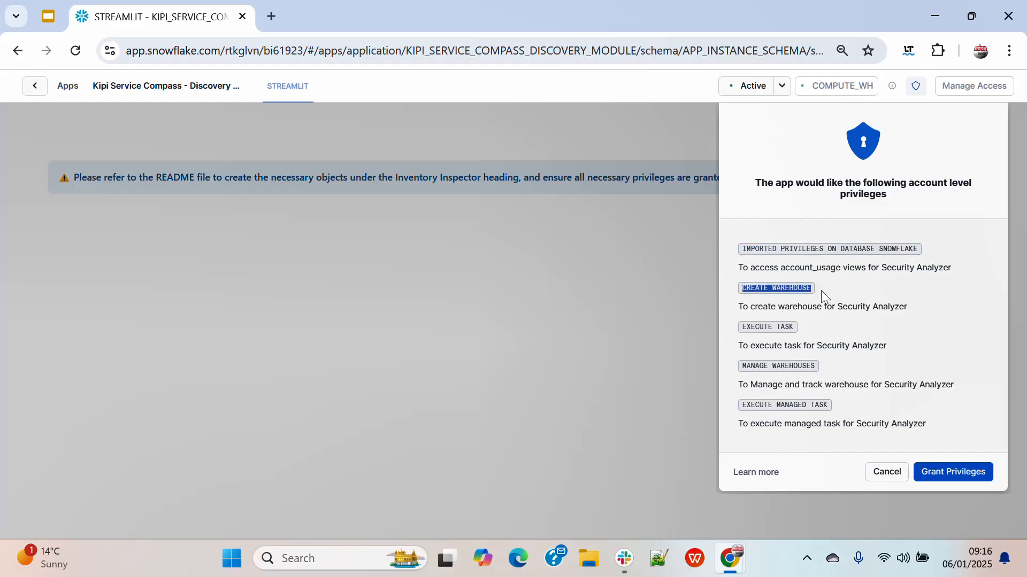
{"action": "left_click_drag", "start_coordinate": [742, 327], "coordinate": [802, 333]}
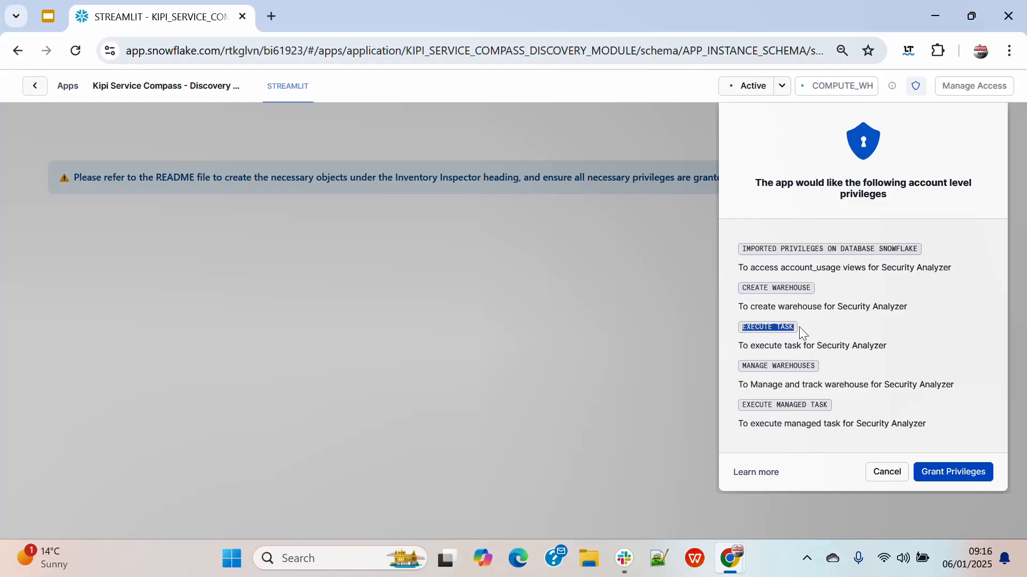
{"action": "left_click_drag", "start_coordinate": [741, 366], "coordinate": [816, 368]}
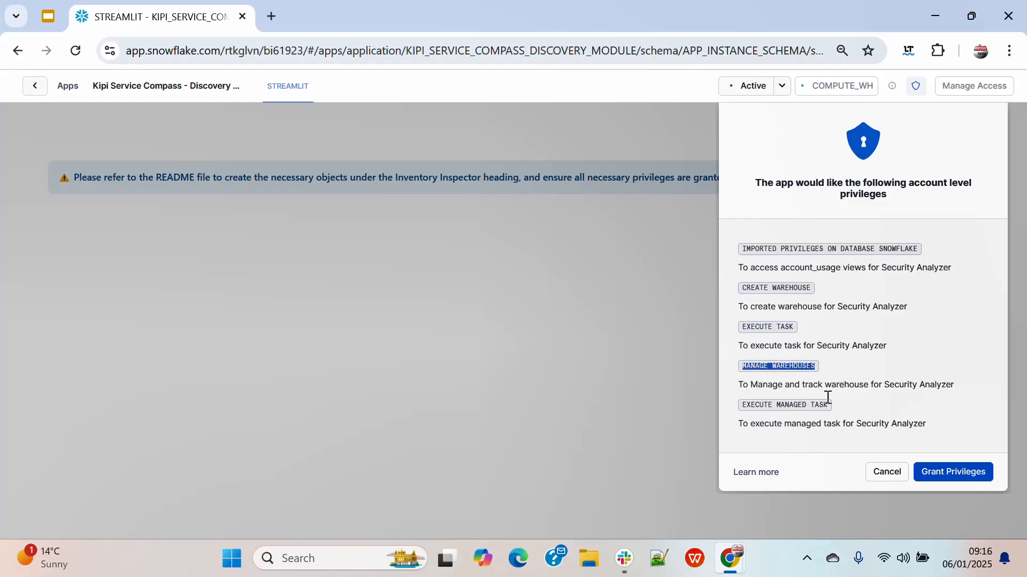
{"action": "left_click_drag", "start_coordinate": [743, 405], "coordinate": [847, 410]}
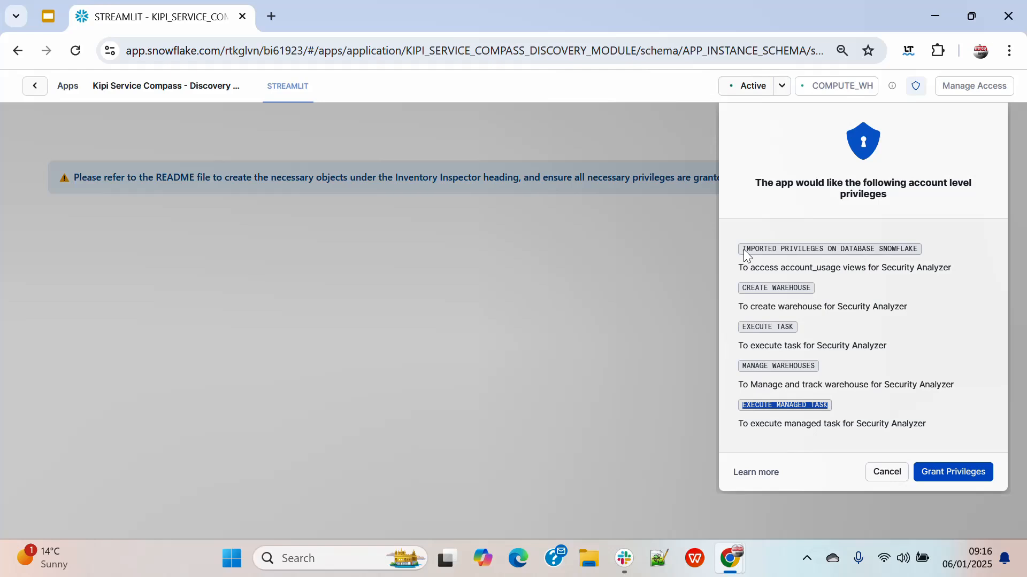
{"action": "left_click_drag", "start_coordinate": [744, 249], "coordinate": [843, 402]}
{"action": "left_click", "coordinate": [850, 404]}
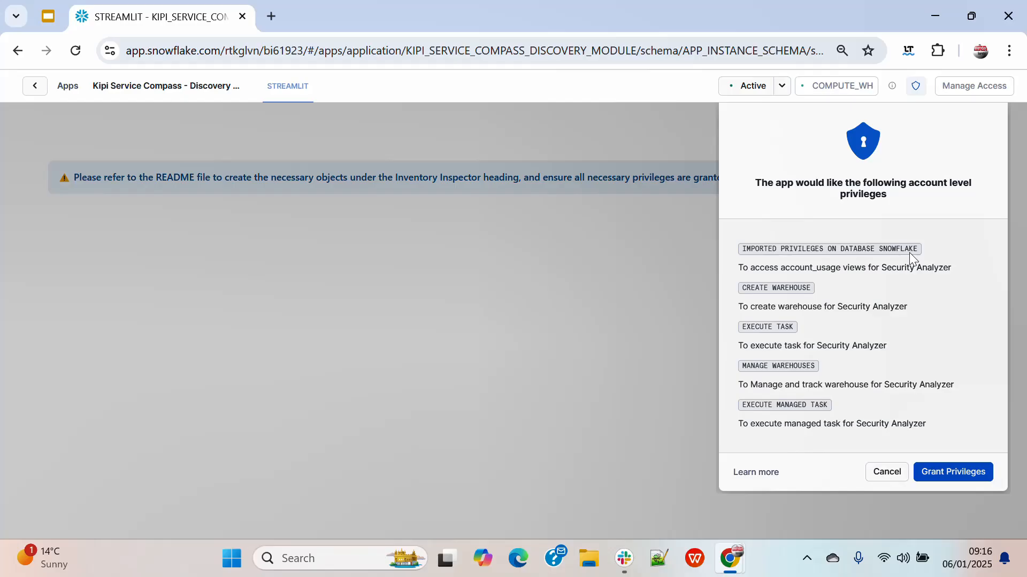
{"action": "left_click", "coordinate": [966, 480]}
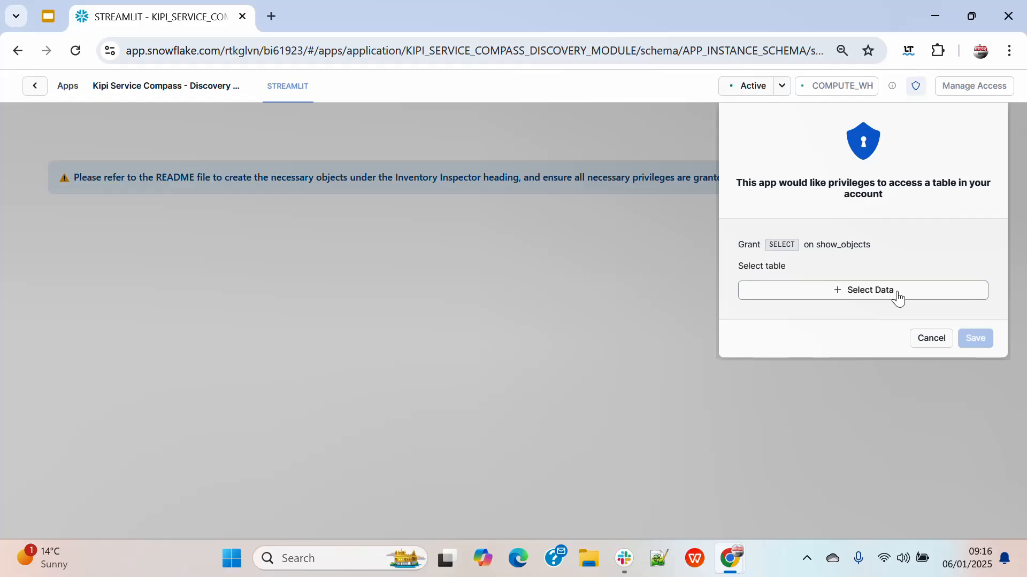
Grant the app SELECT on show_objects by choosing the SHOW_OBJECTS table in the PUBLIC schema of KIPI_ADMIN360_OBJECTS
{"action": "left_click", "coordinate": [861, 296]}
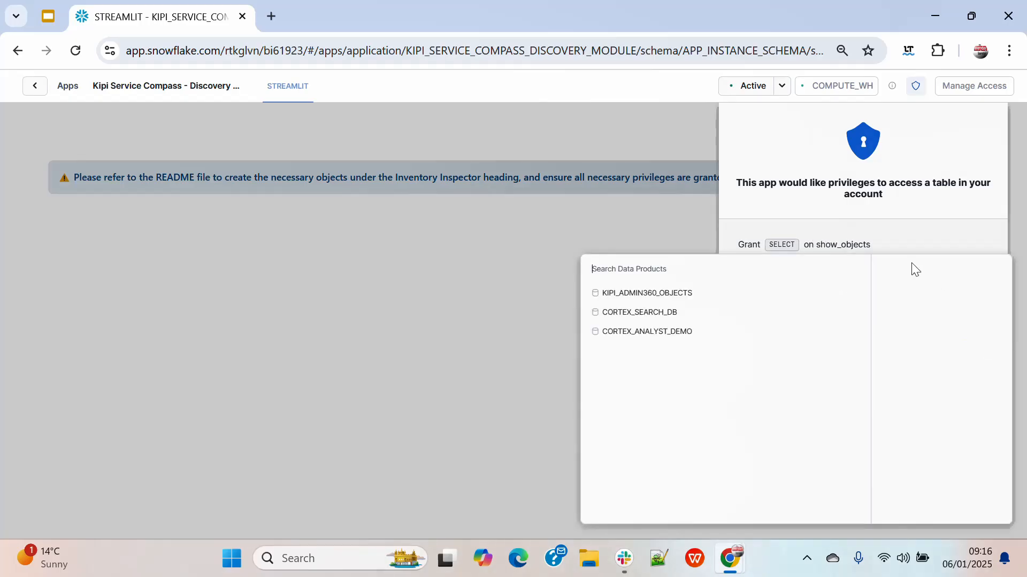
{"action": "left_click", "coordinate": [663, 295]}
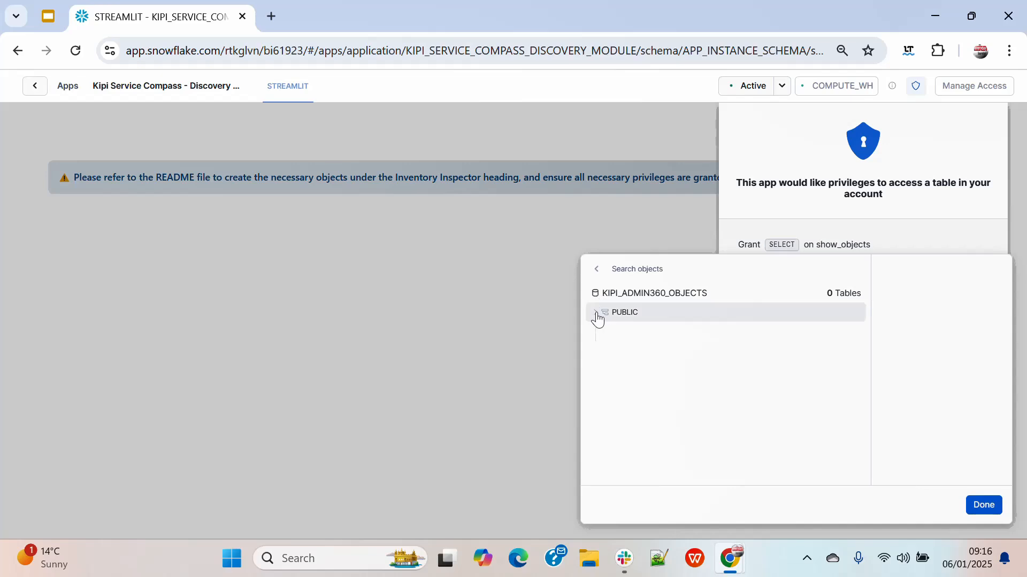
{"action": "left_click", "coordinate": [596, 315]}
{"action": "left_click", "coordinate": [607, 334]}
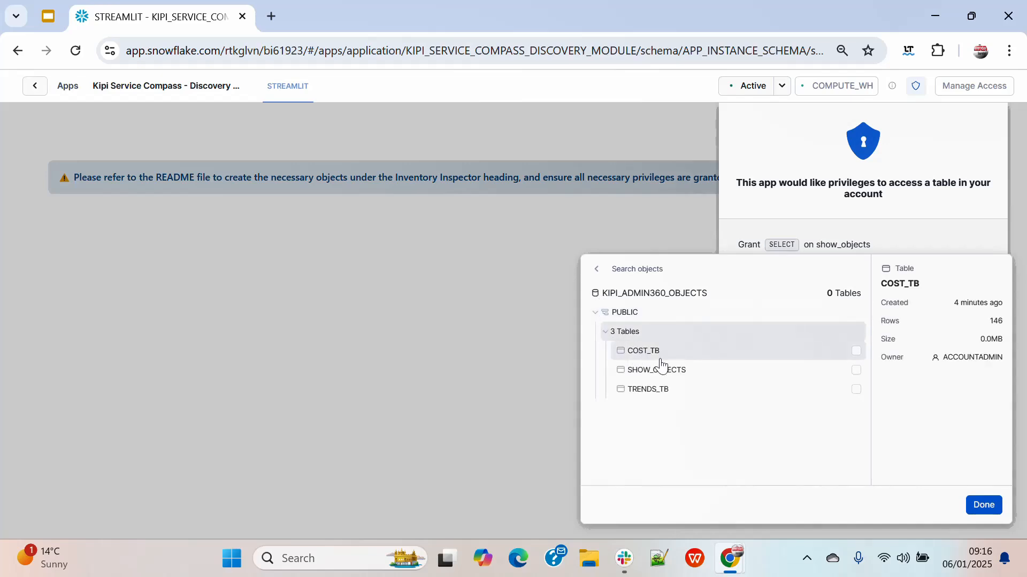
{"action": "left_click", "coordinate": [856, 370]}
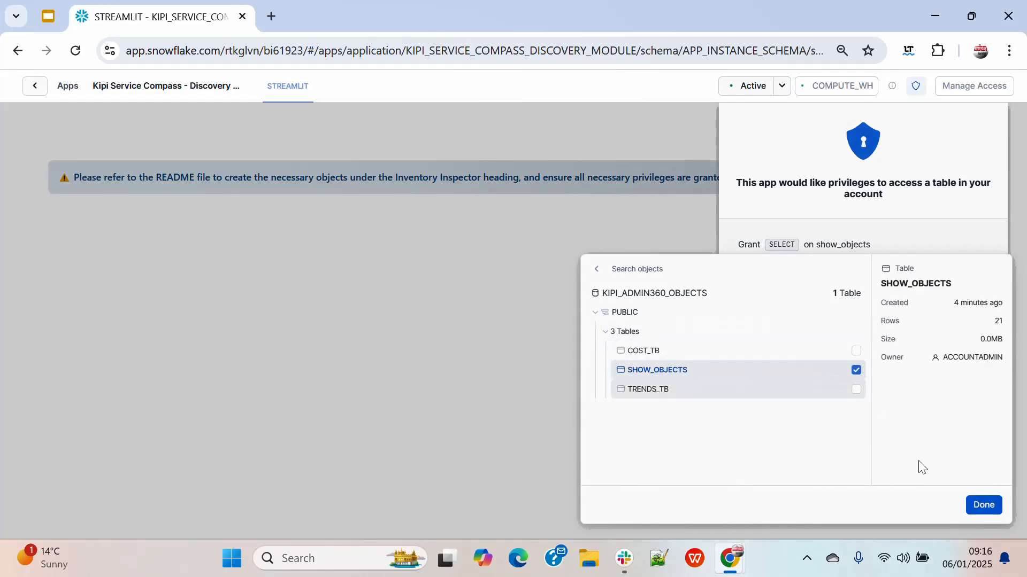
{"action": "left_click", "coordinate": [984, 505]}
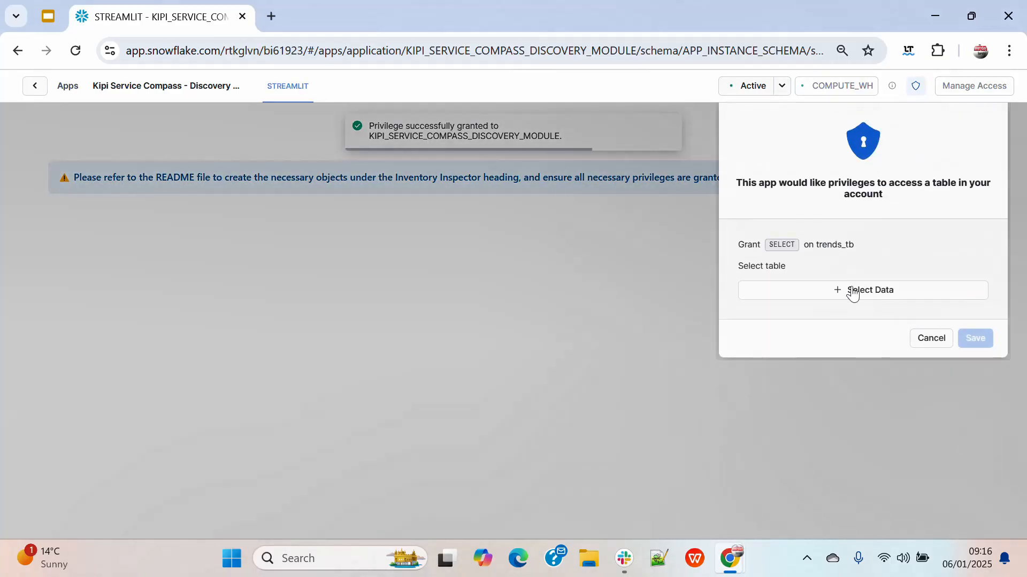
Grant the app SELECT on trends_tb by choosing the TRENDS_TB table from KIPI_ADMIN360_OBJECTS and save
{"action": "left_click", "coordinate": [850, 295]}
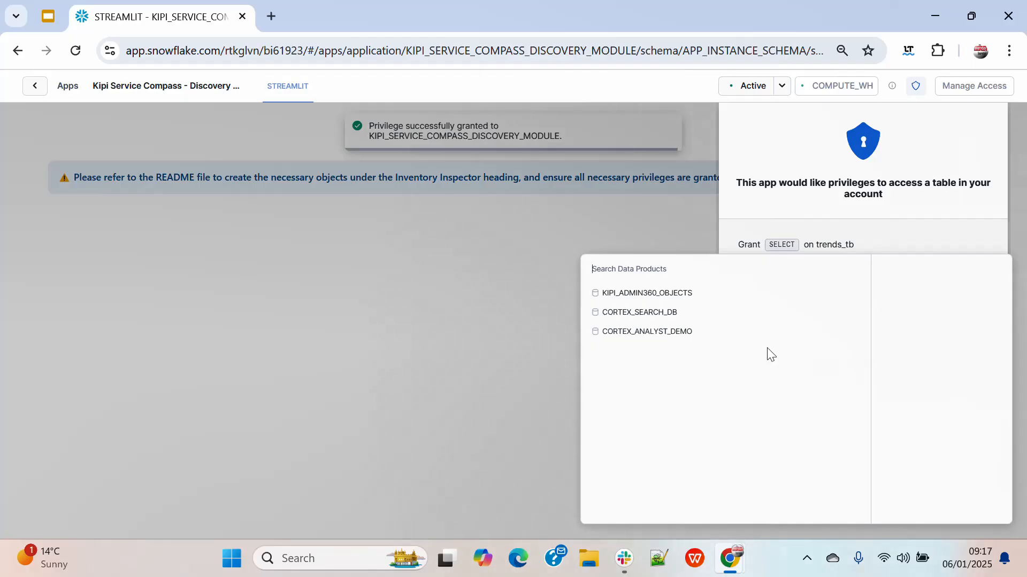
{"action": "left_click", "coordinate": [615, 294]}
{"action": "left_click", "coordinate": [624, 313]}
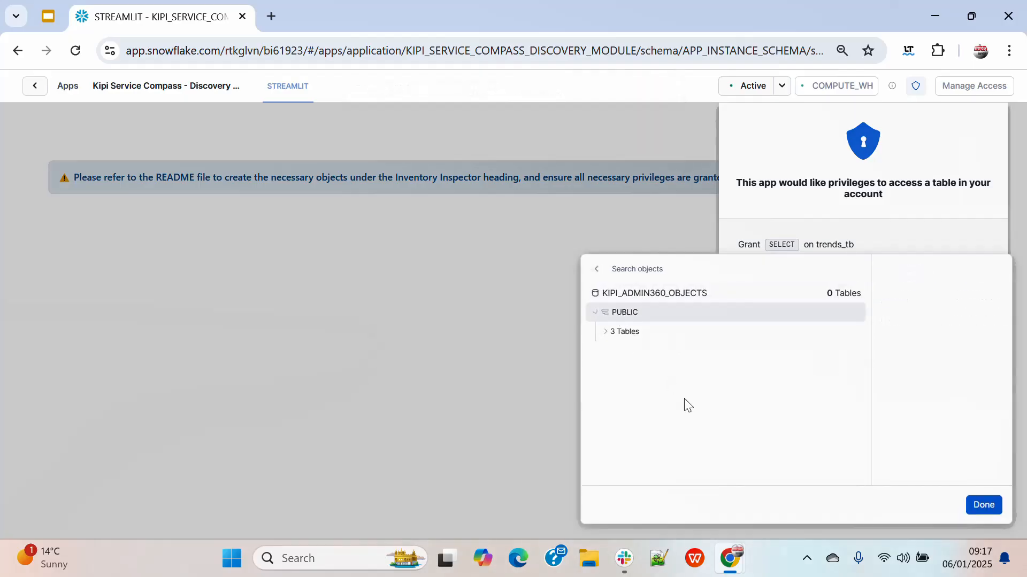
{"action": "left_click", "coordinate": [626, 332]}
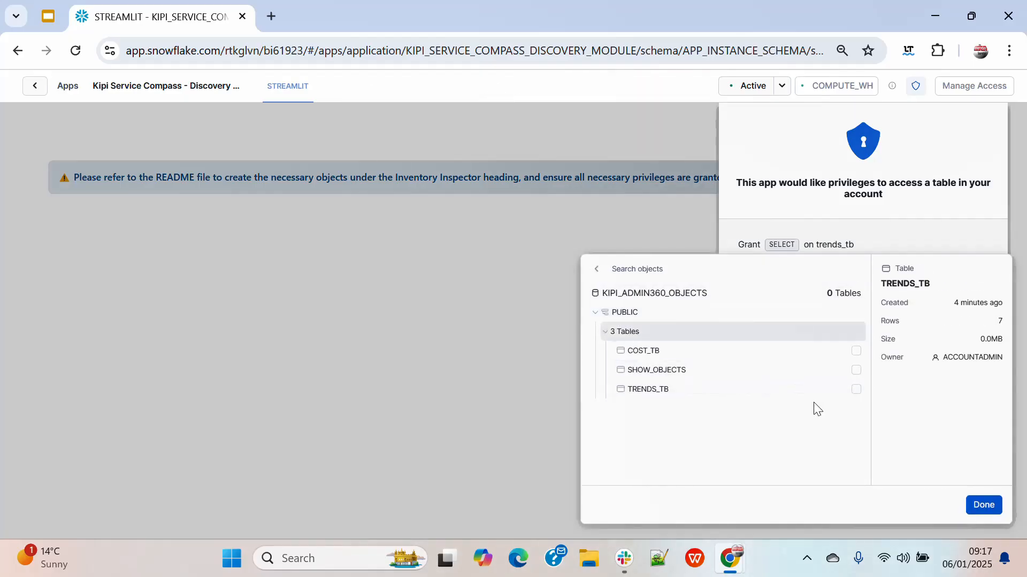
{"action": "left_click", "coordinate": [856, 390]}
{"action": "left_click", "coordinate": [984, 505]}
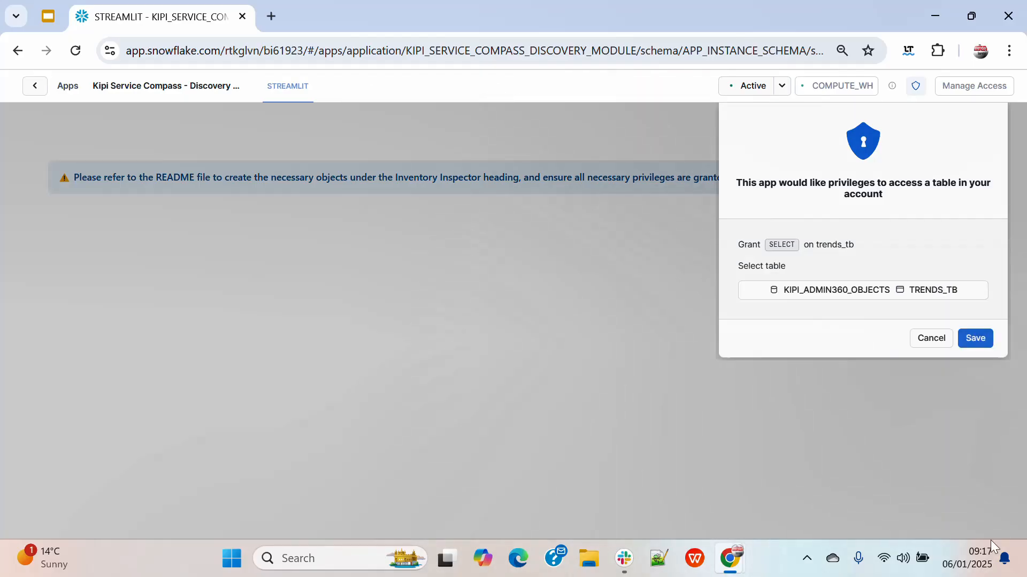
{"action": "left_click", "coordinate": [973, 338]}
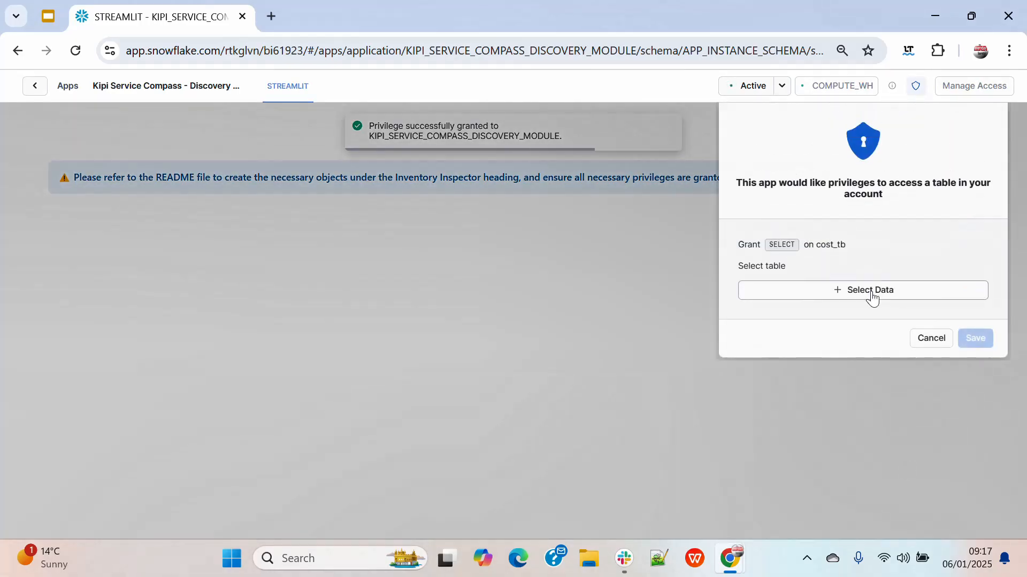
Grant the app SELECT on cost_tb by choosing the COST_TB table from KIPI_ADMIN360_OBJECTS and save
{"action": "left_click", "coordinate": [872, 297]}
{"action": "left_click", "coordinate": [635, 293]}
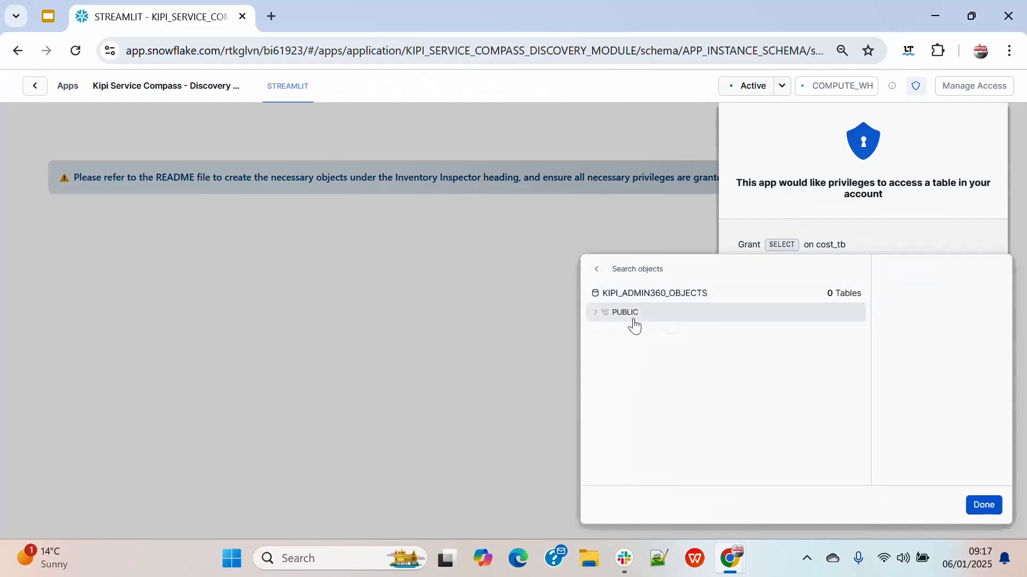
{"action": "left_click", "coordinate": [631, 315]}
{"action": "left_click", "coordinate": [639, 335]}
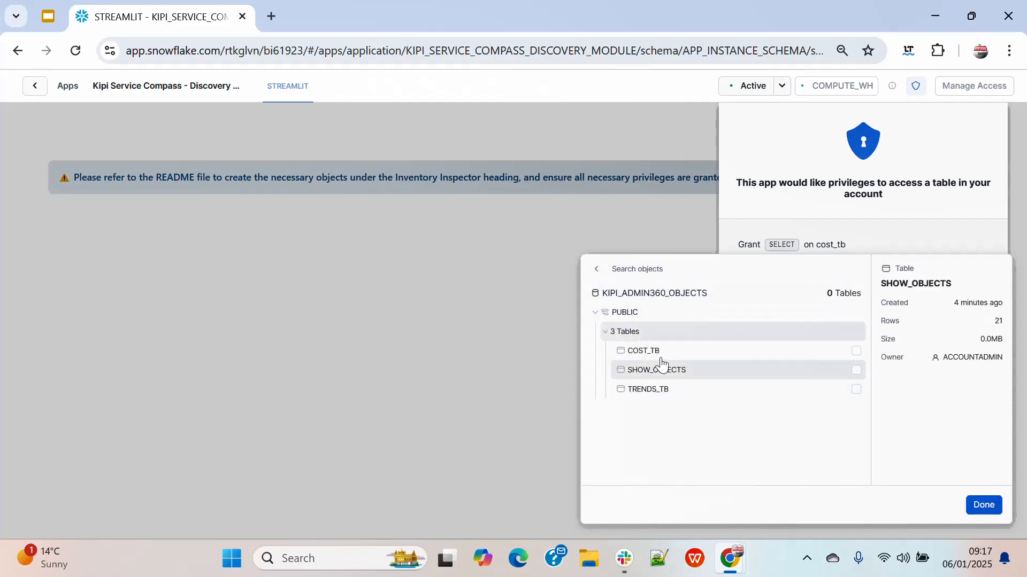
{"action": "left_click", "coordinate": [856, 351]}
{"action": "left_click", "coordinate": [983, 505]}
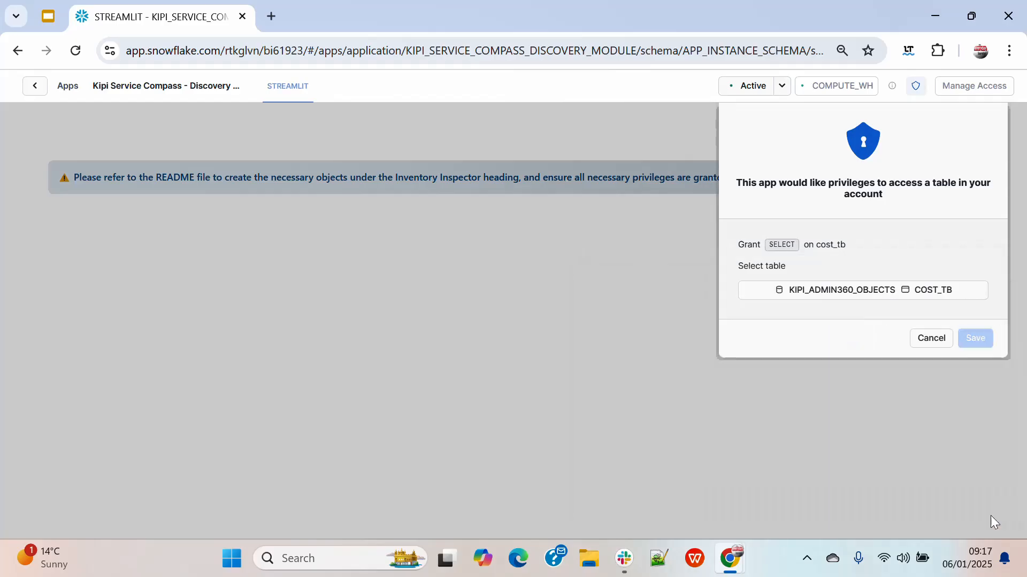
{"action": "left_click", "coordinate": [975, 338]}
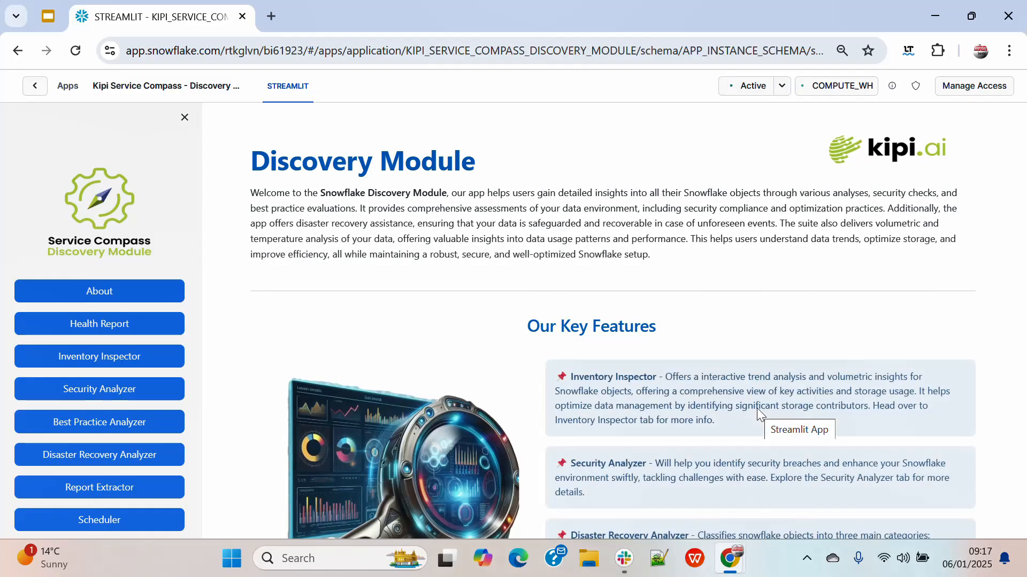
Read through the Discovery Module introduction and its key feature descriptions on the app's landing page
{"action": "scroll", "coordinate": [757, 410], "scroll_direction": "down", "scroll_amount": 4}
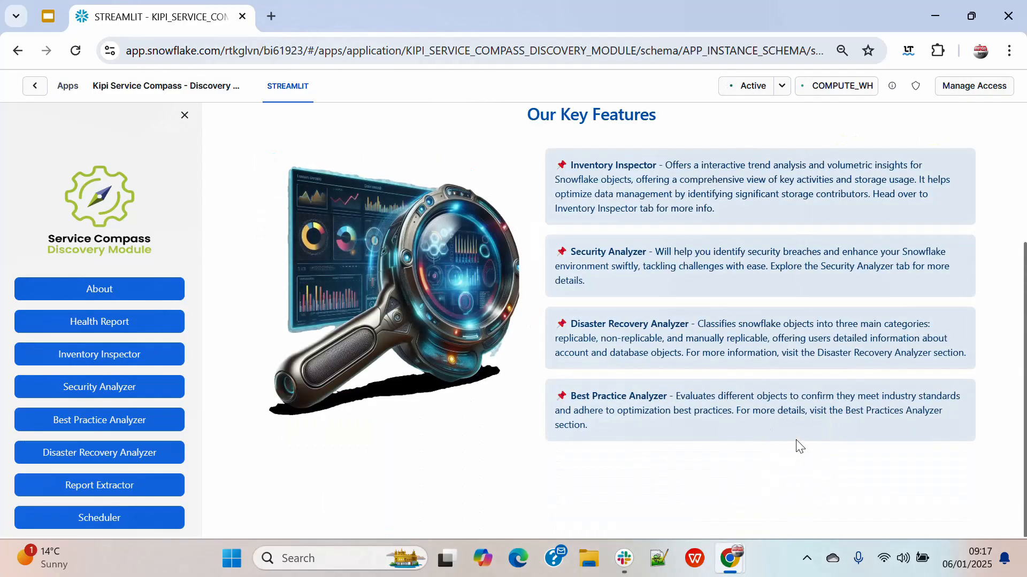
{"action": "scroll", "coordinate": [797, 444], "scroll_direction": "up", "scroll_amount": 1}
{"action": "scroll", "coordinate": [796, 440], "scroll_direction": "up", "scroll_amount": 3}
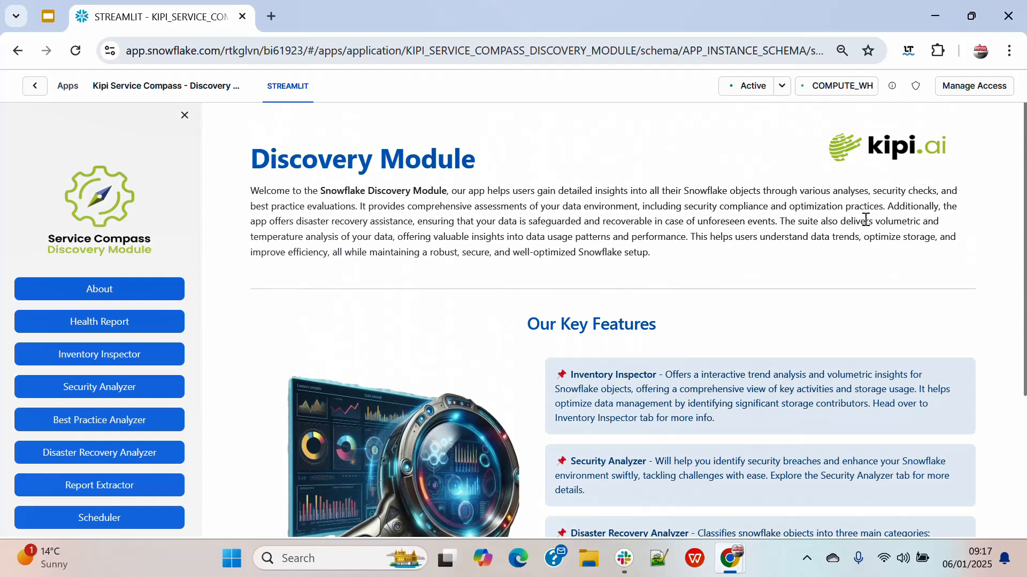
{"action": "scroll", "coordinate": [948, 335], "scroll_direction": "down", "scroll_amount": 3}
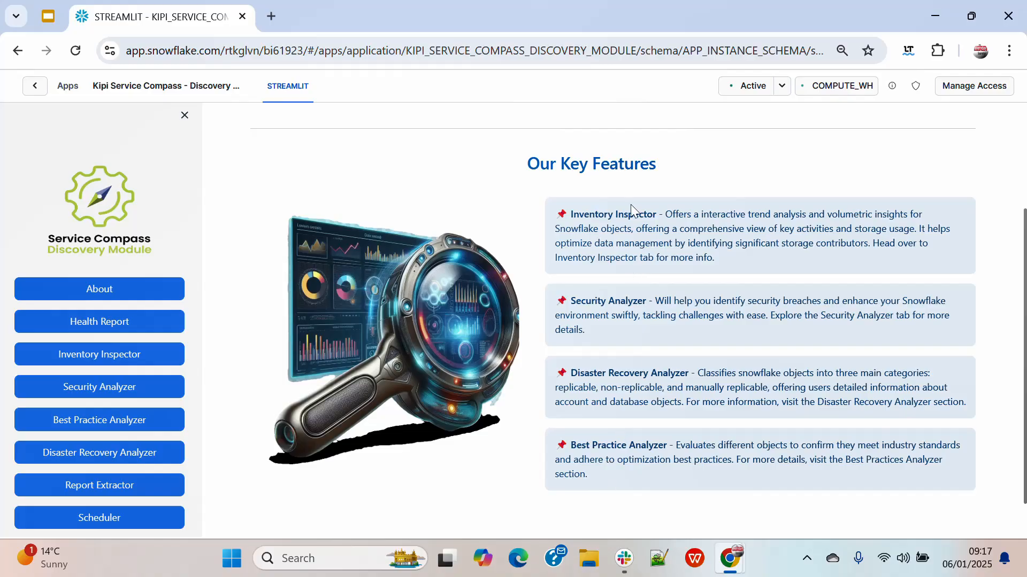
{"action": "scroll", "coordinate": [498, 218], "scroll_direction": "up", "scroll_amount": 3}
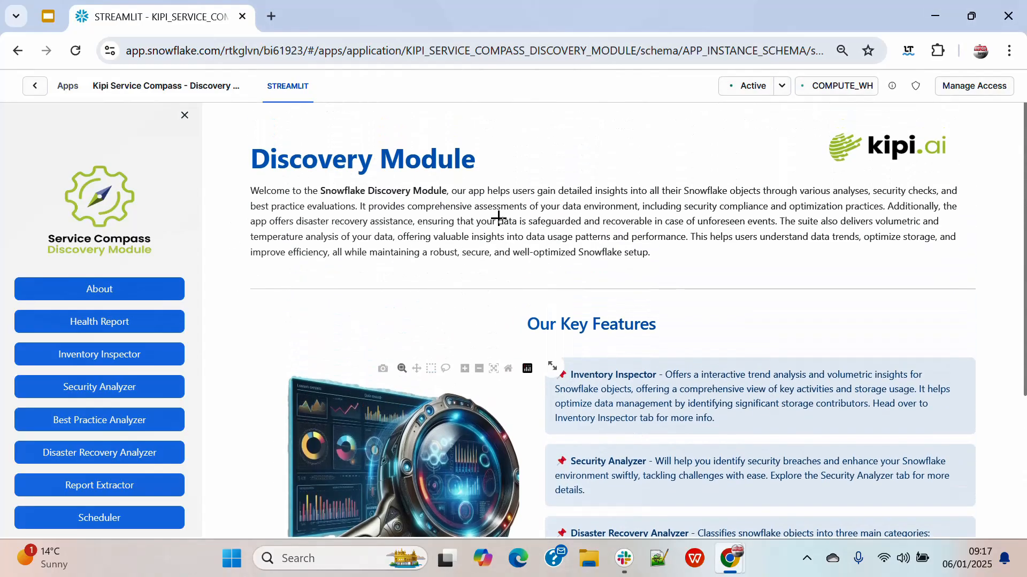